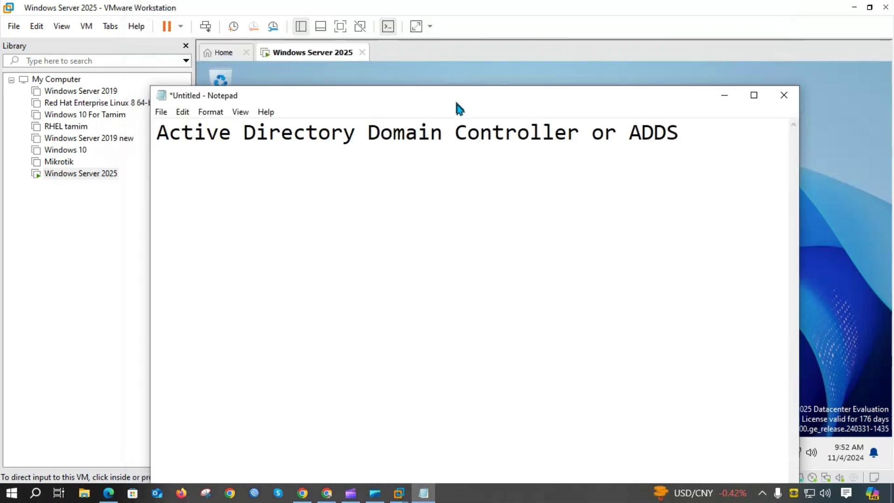
# Put Notepad away, dismiss the Admin Center popup and show Server Manager's Local Server page
pyautogui.moveTo(163, 181); pyautogui.dragTo(691, 179)
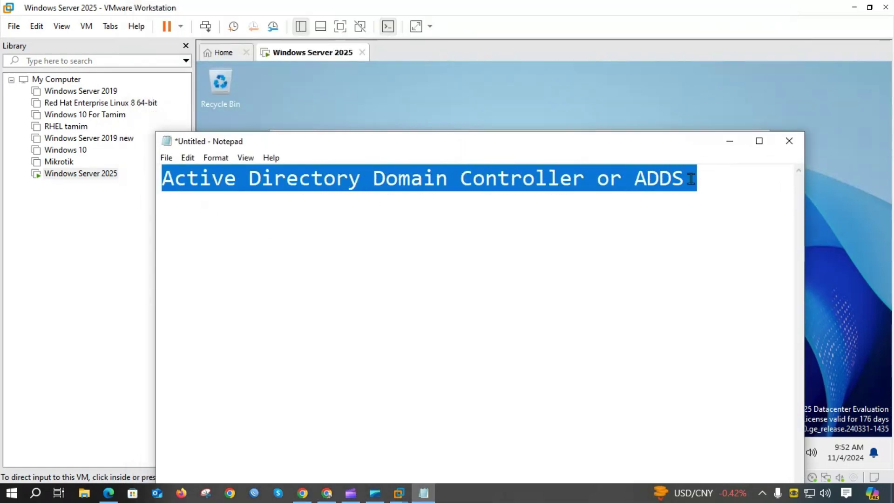
pyautogui.click(625, 180)
pyautogui.click(689, 179)
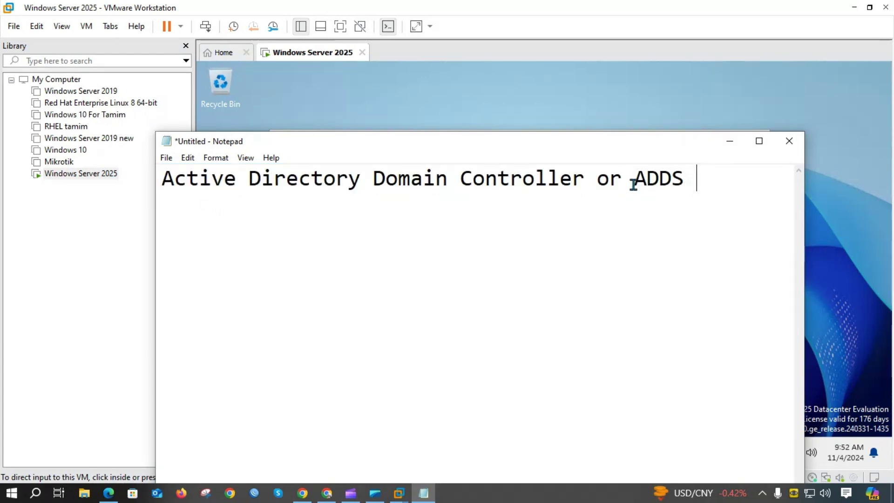
pyautogui.click(729, 141)
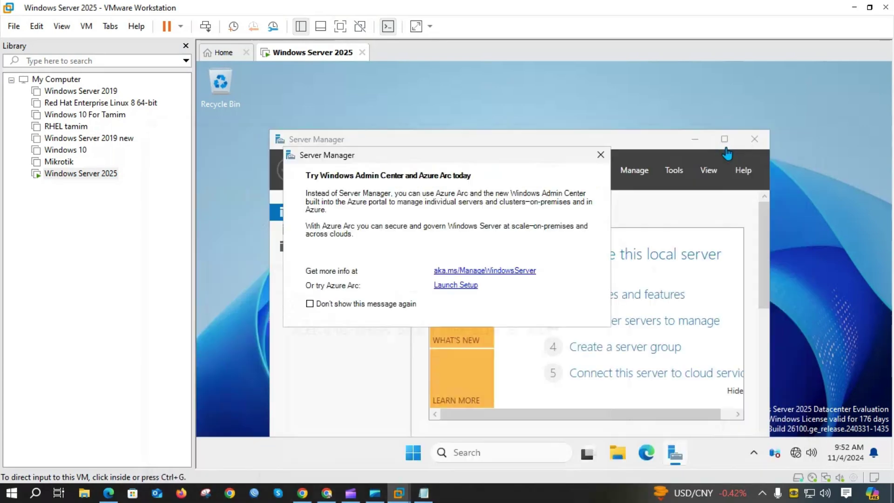
pyautogui.click(601, 155)
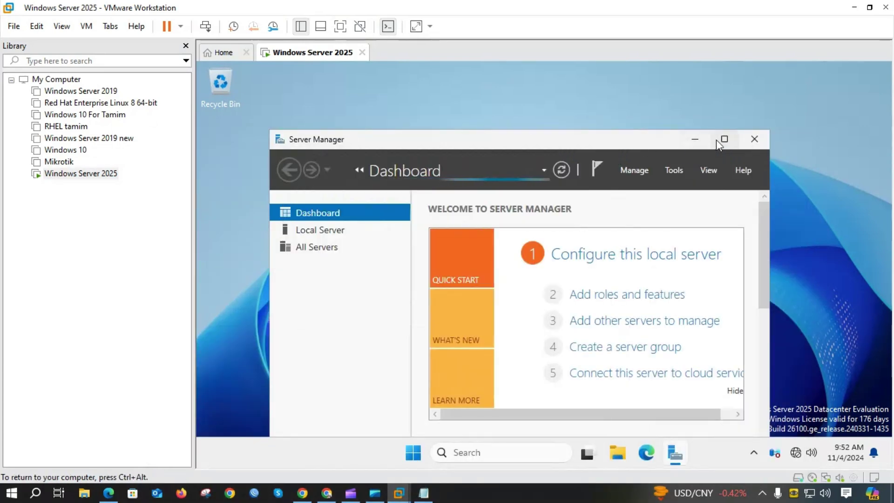
pyautogui.click(721, 140)
pyautogui.click(342, 31)
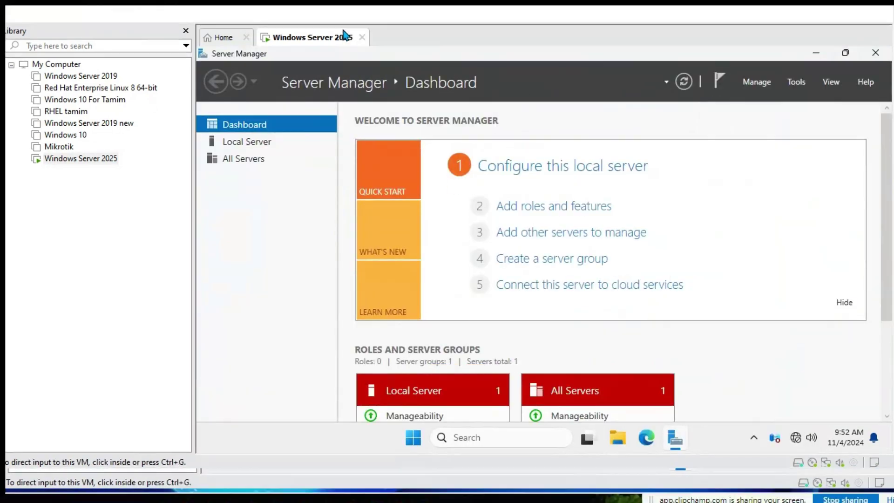
pyautogui.click(68, 97)
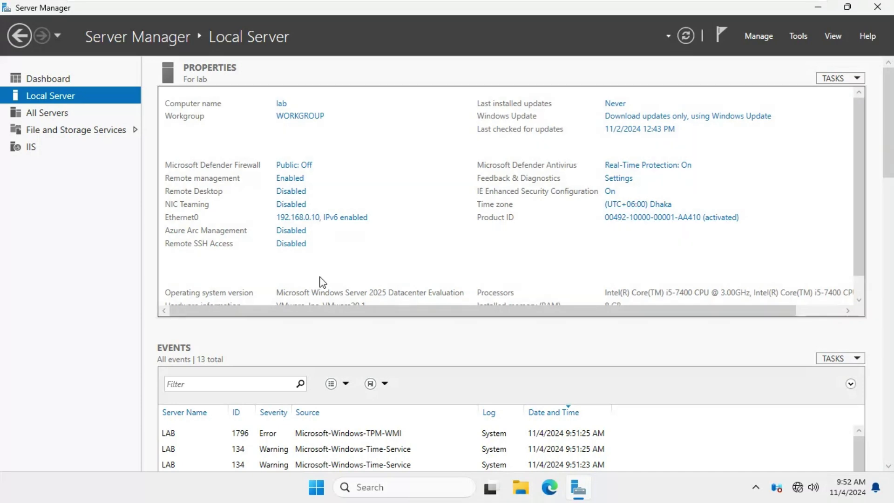
# Toggle the server VM's full-screen mode off and on, ending in windowed view
pyautogui.moveTo(653, 10)
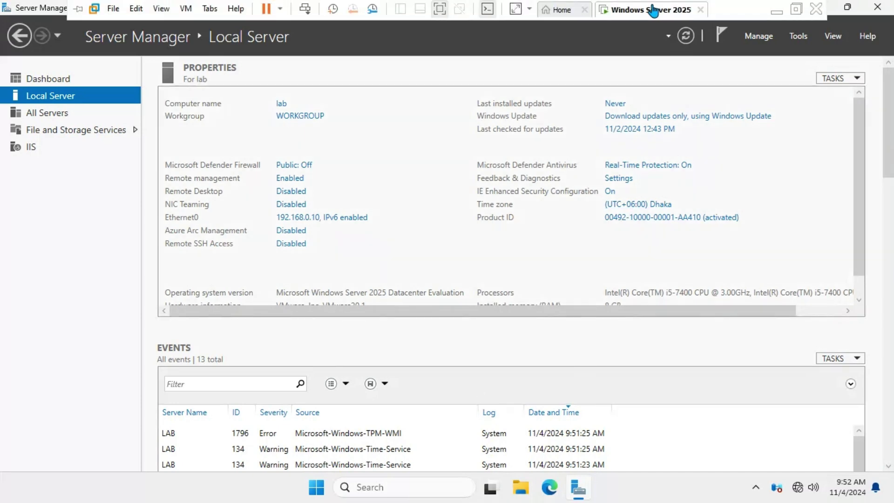
pyautogui.click(796, 9)
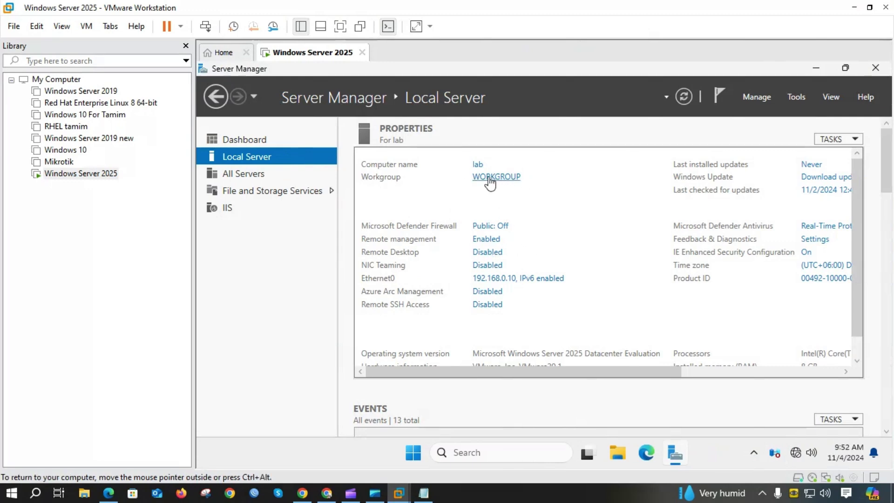
pyautogui.click(341, 26)
pyautogui.moveTo(681, 1)
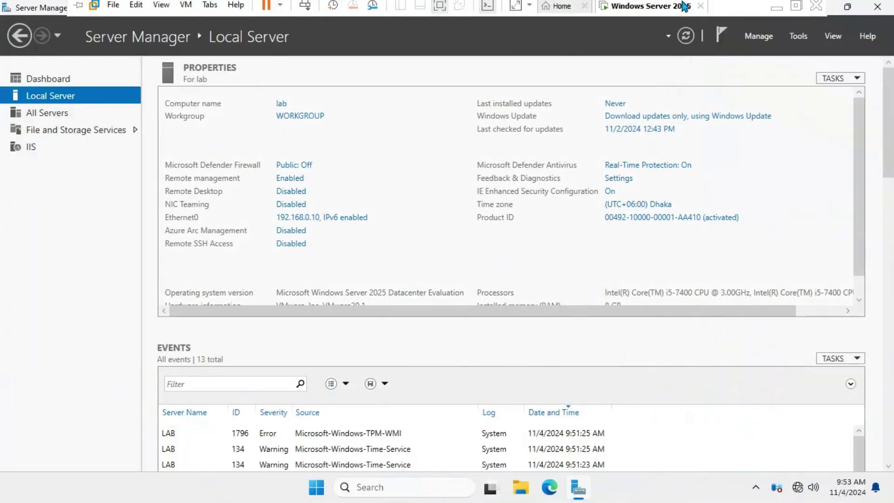
pyautogui.click(816, 8)
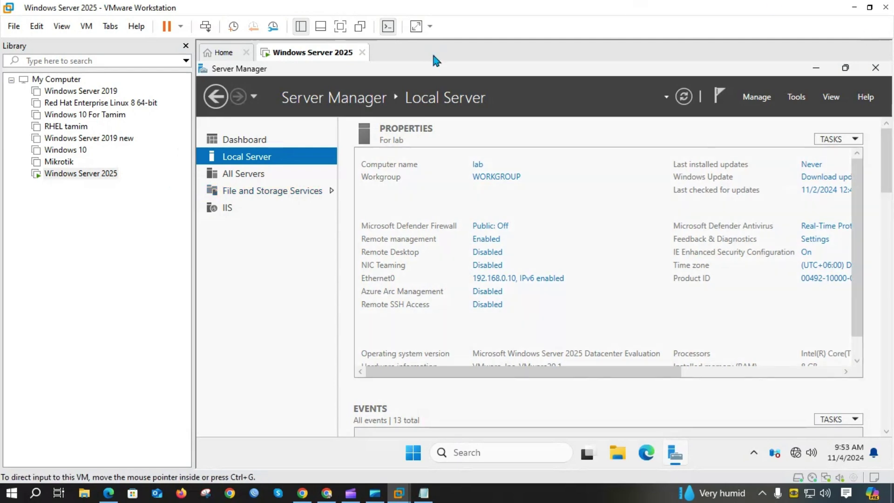
# Select the Windows 10 VM, then review and close the server VM's hardware settings
pyautogui.click(66, 154)
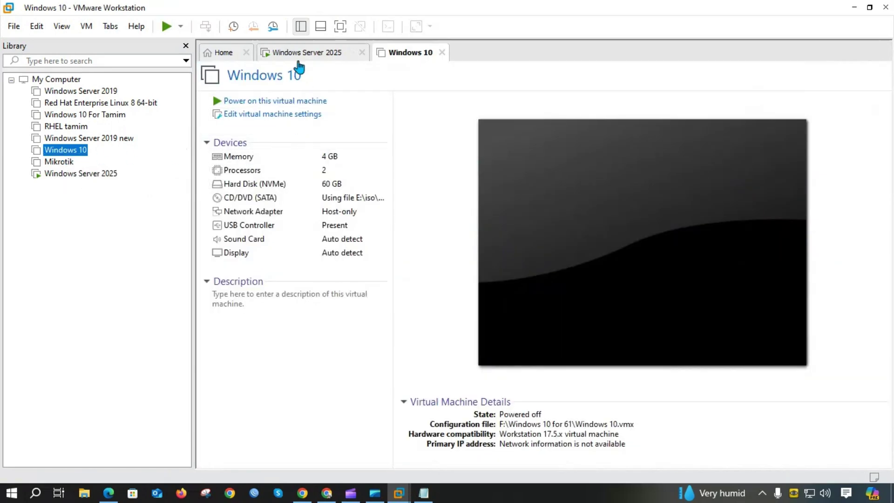
pyautogui.click(303, 54)
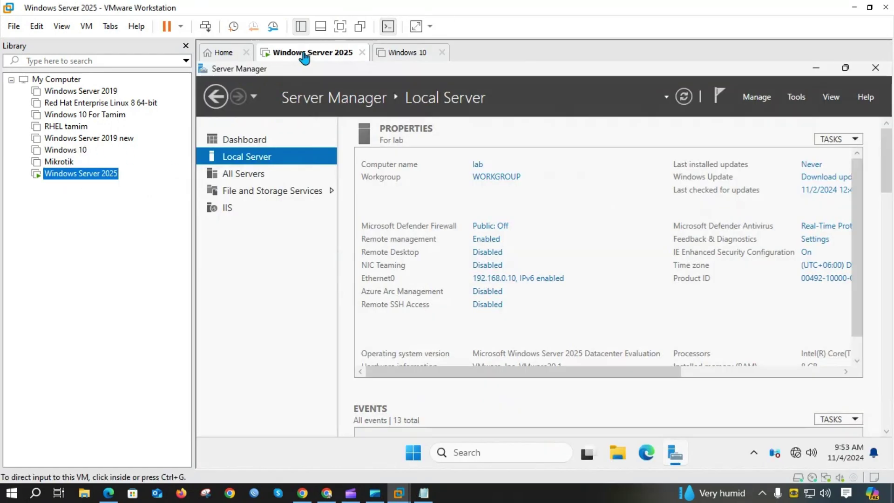
pyautogui.rightClick(304, 57)
pyautogui.click(337, 229)
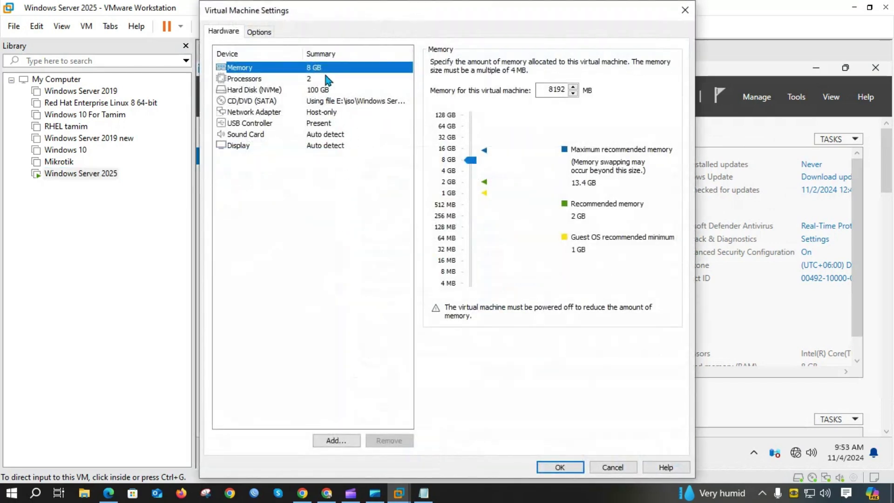
pyautogui.click(685, 10)
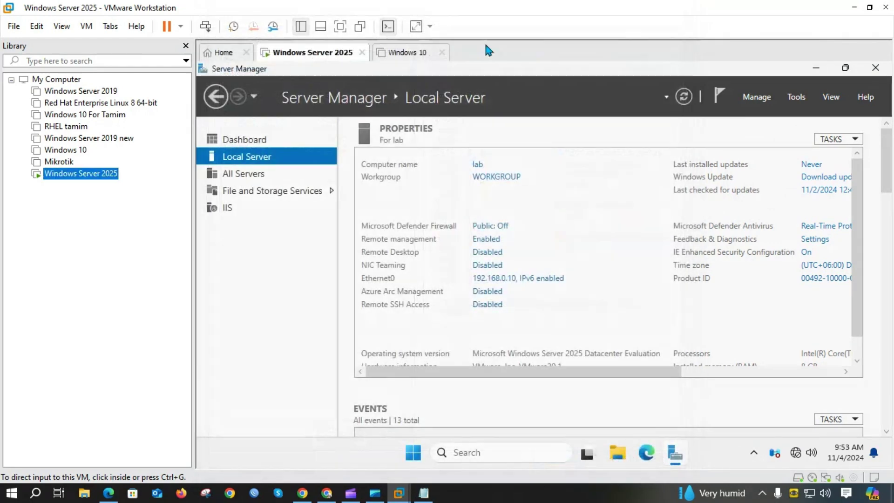
# Close the stray host browser windows and move Edge out of the way
pyautogui.click(411, 53)
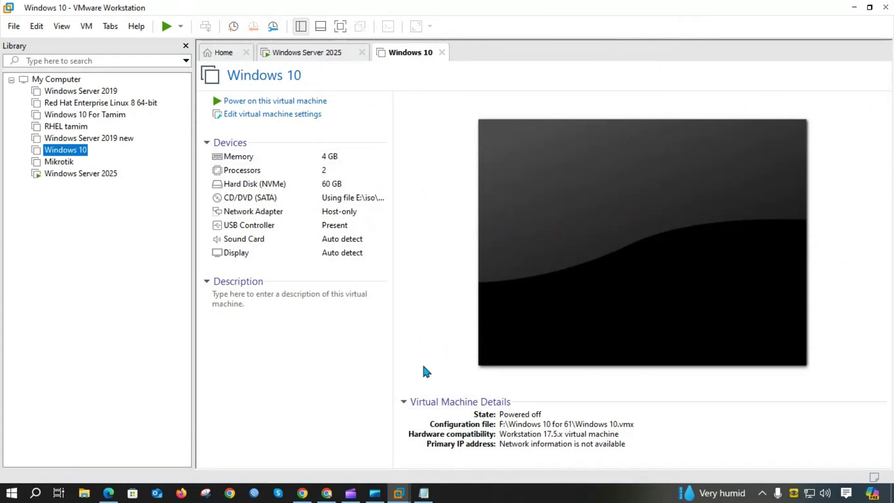
pyautogui.click(303, 493)
pyautogui.click(850, 11)
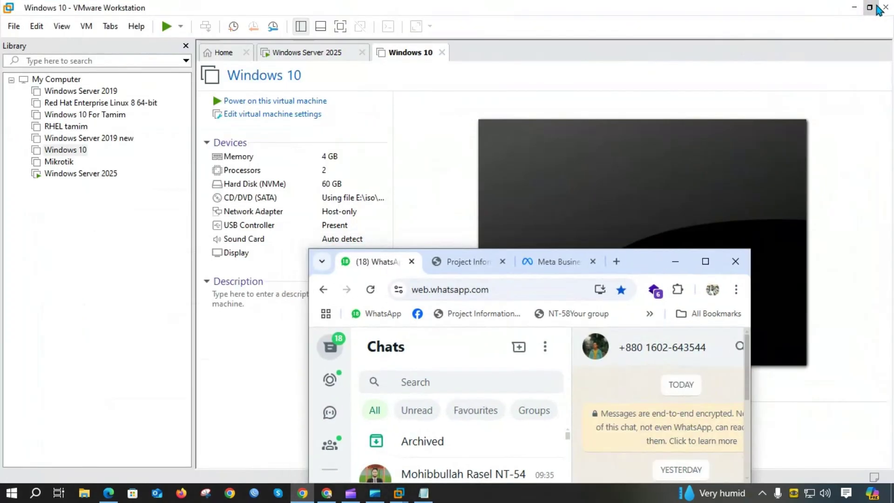
pyautogui.click(736, 261)
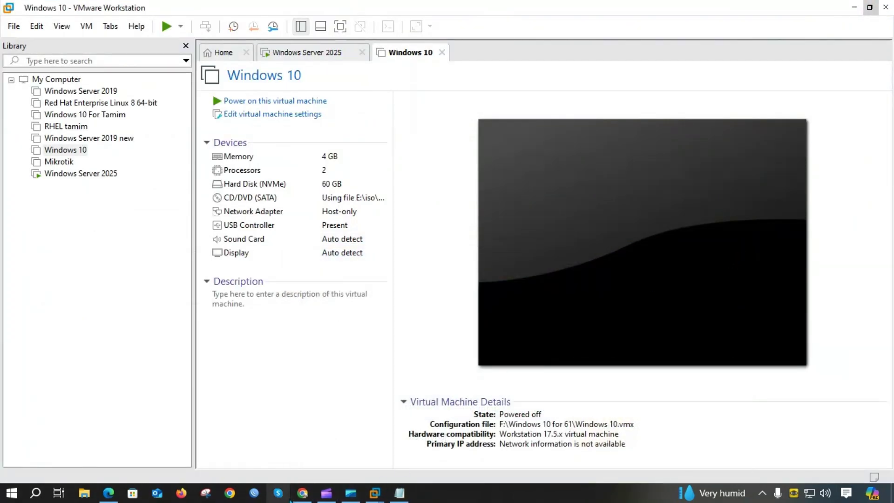
pyautogui.click(302, 492)
pyautogui.click(885, 7)
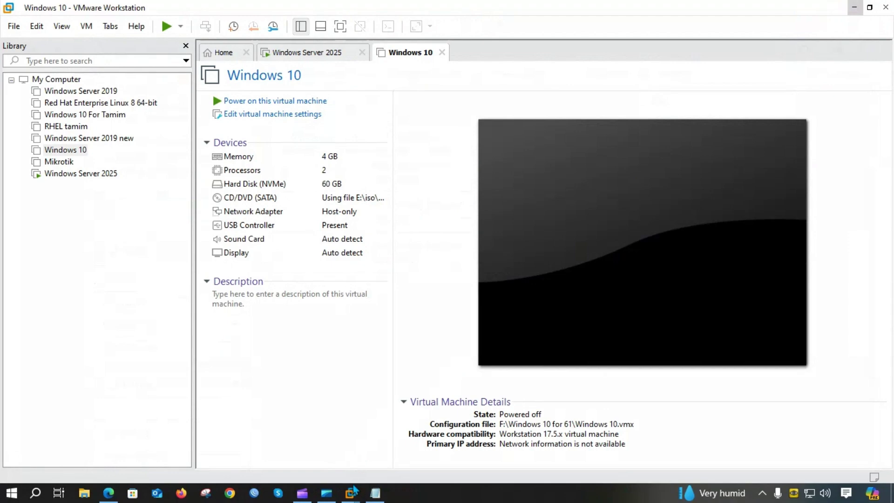
pyautogui.click(109, 493)
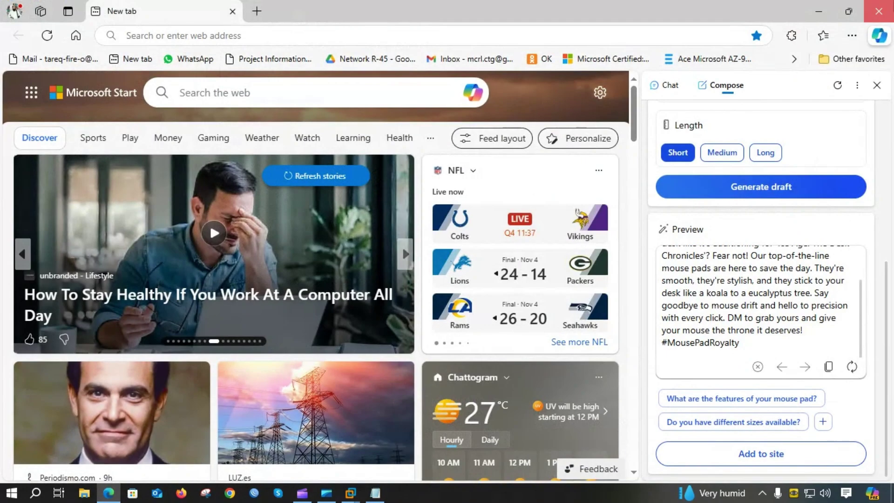
pyautogui.hotkey('alt', 'Tab')
# Power on the Windows 10 virtual machine from its tab
pyautogui.click(323, 55)
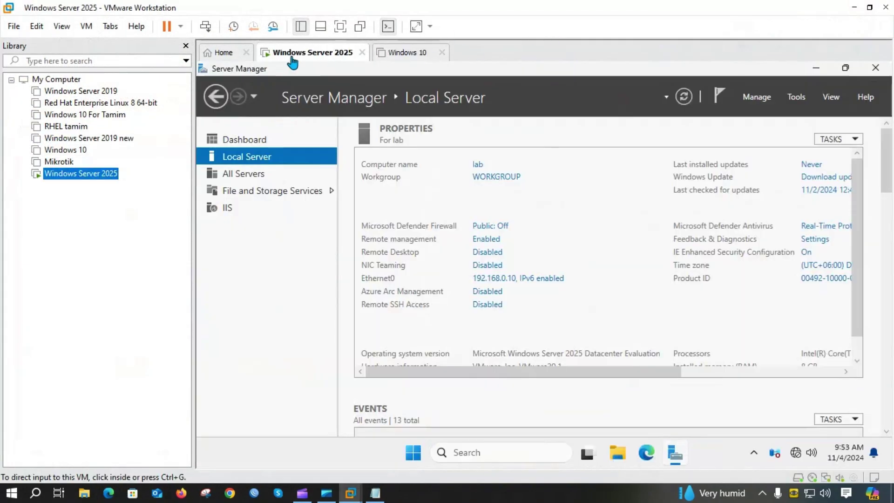
pyautogui.click(341, 26)
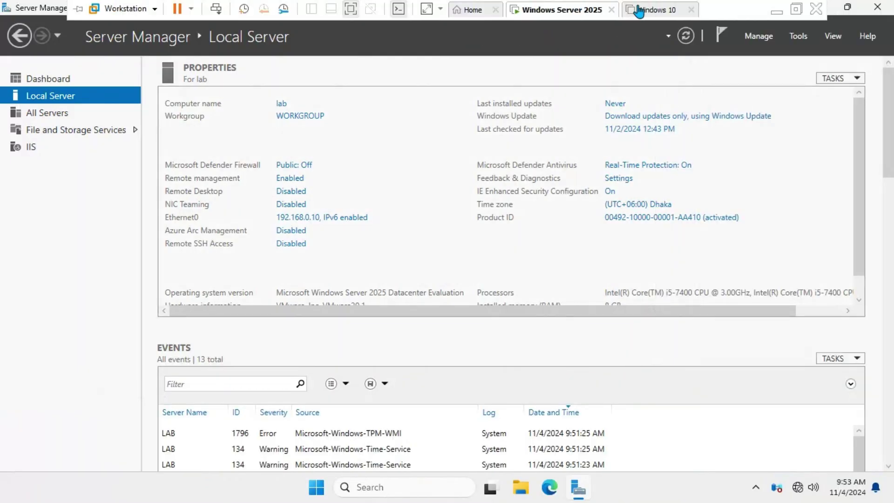
pyautogui.click(639, 10)
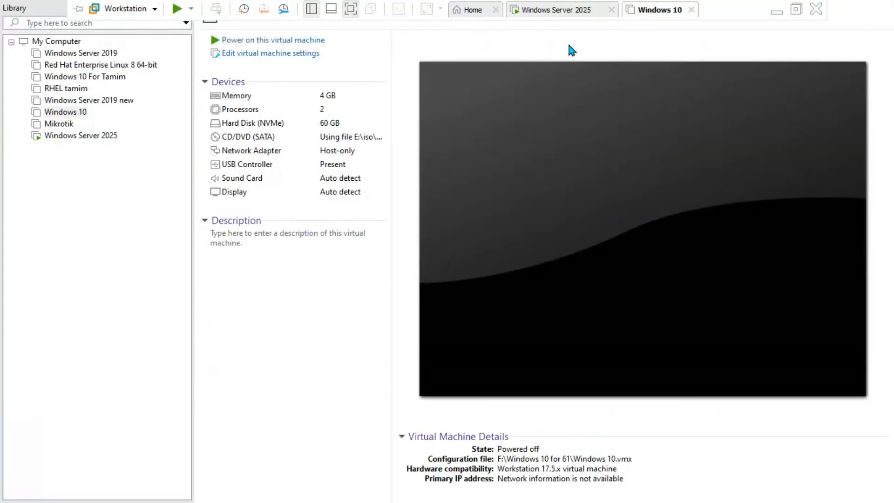
pyautogui.click(322, 41)
# Dismiss the side-channel mitigation notice and sign in to Windows 10
pyautogui.click(508, 311)
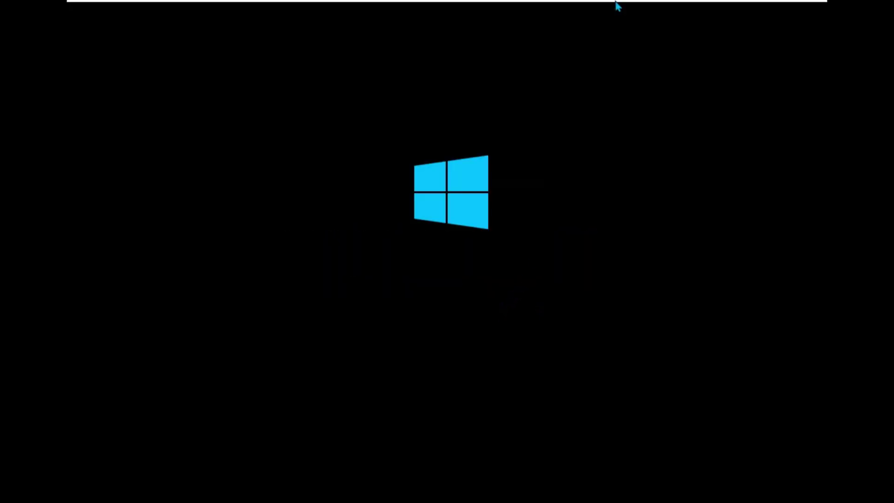
pyautogui.moveTo(616, 5)
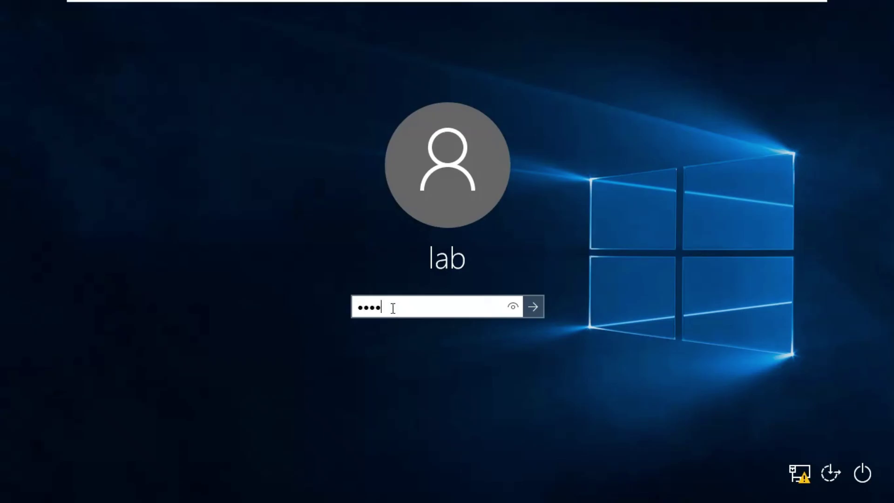
pyautogui.press('Return')
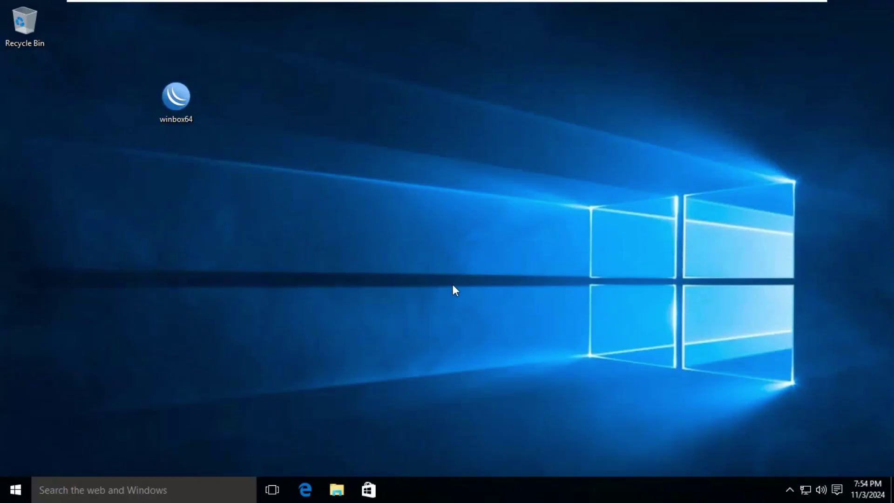
# Check the Windows 10 VM's network adapter connection type in its settings and confirm
pyautogui.moveTo(589, 5)
pyautogui.rightClick(638, 10)
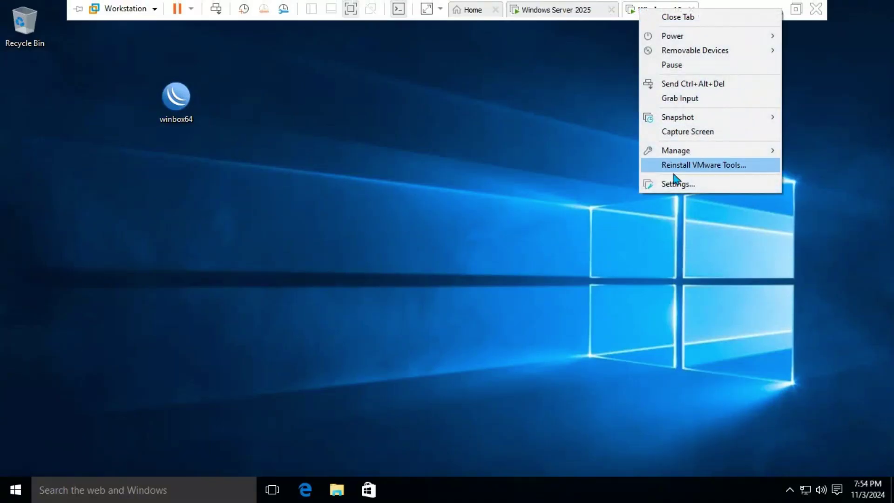
pyautogui.click(675, 185)
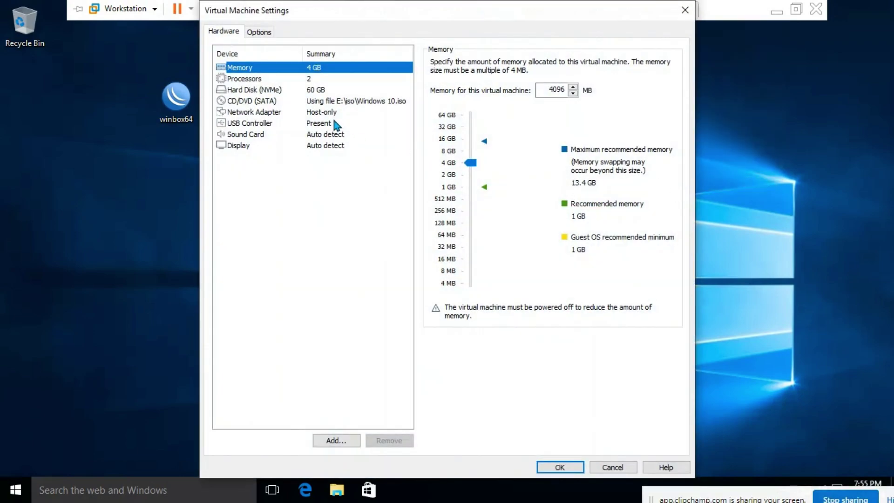
pyautogui.click(333, 113)
pyautogui.click(560, 467)
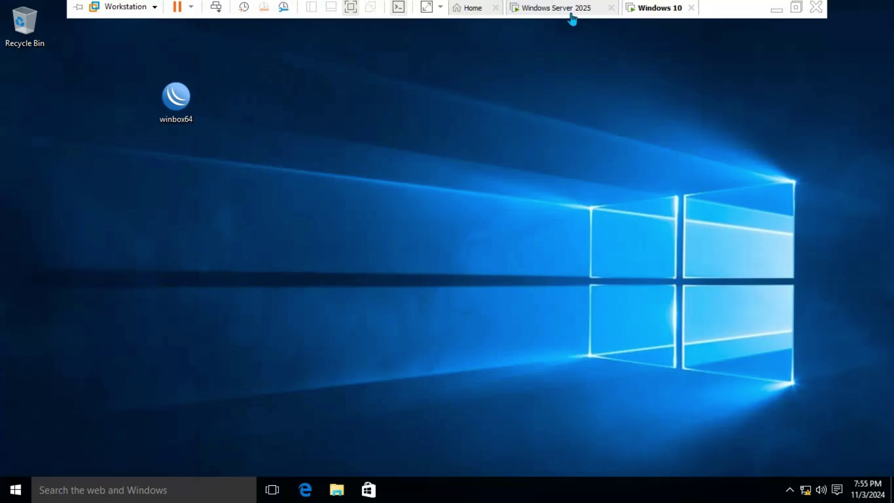
# Open the Network and Sharing Center from the Windows 10 network tray icon
pyautogui.click(572, 14)
pyautogui.click(636, 14)
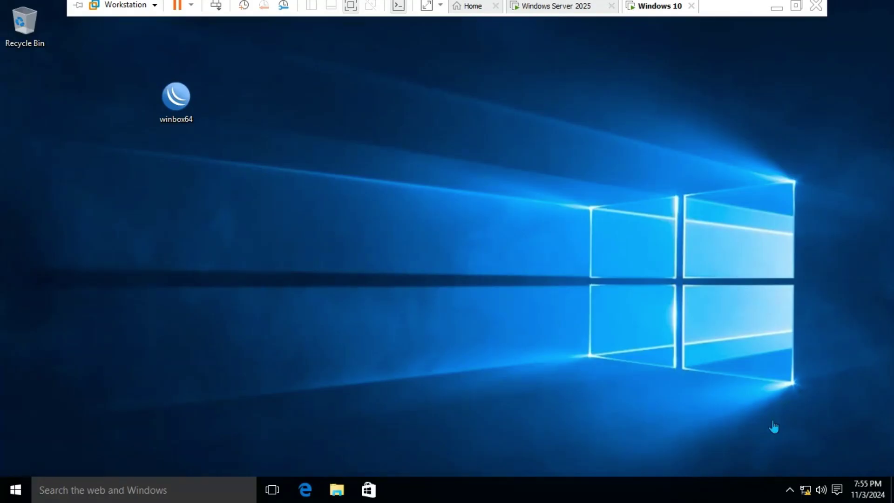
pyautogui.rightClick(806, 489)
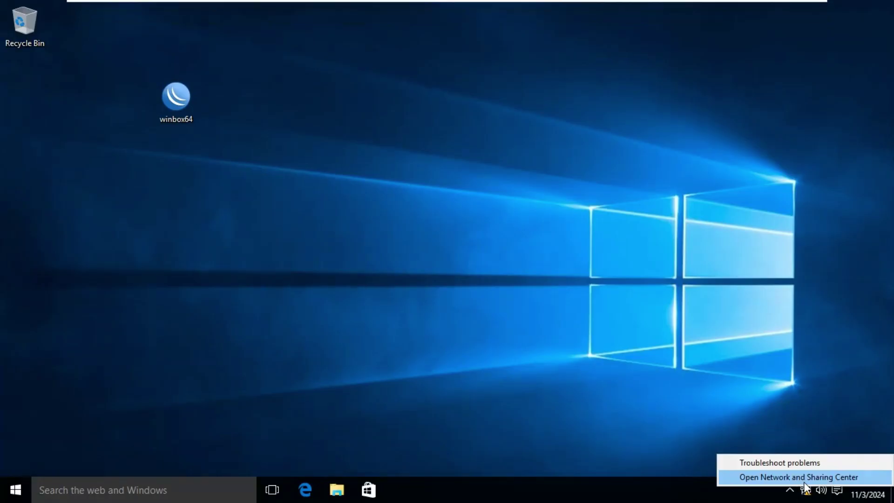
pyautogui.click(805, 478)
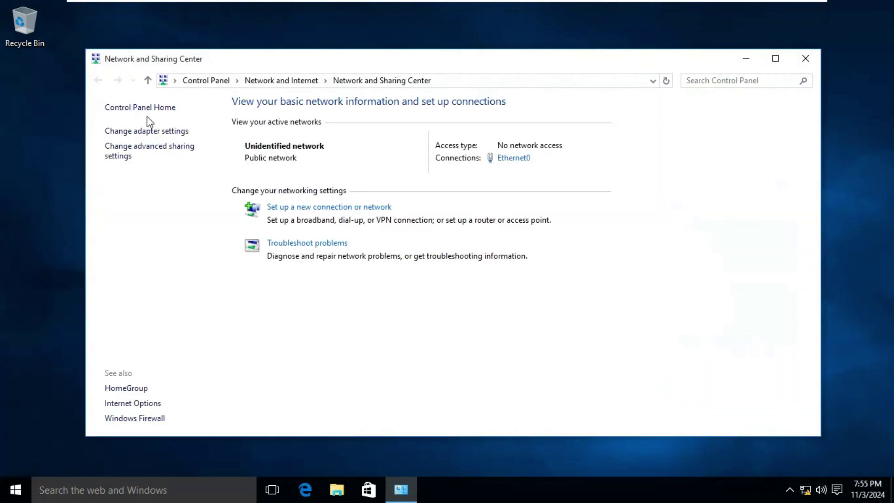
# Review Ethernet0's status and connection details, then open its properties
pyautogui.click(148, 133)
pyautogui.doubleClick(239, 154)
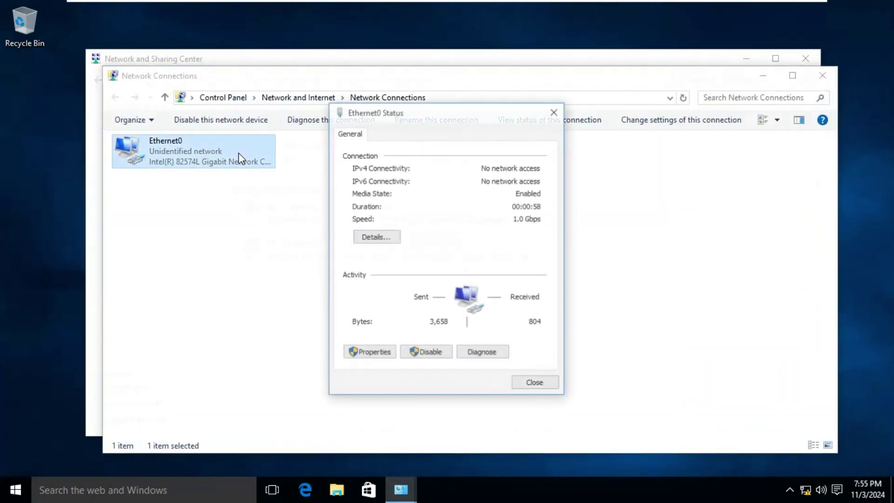
pyautogui.click(376, 237)
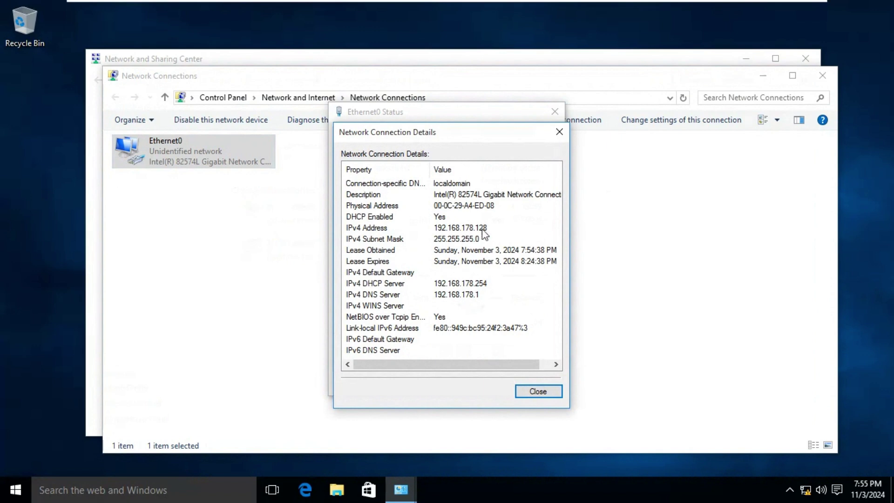
pyautogui.click(521, 390)
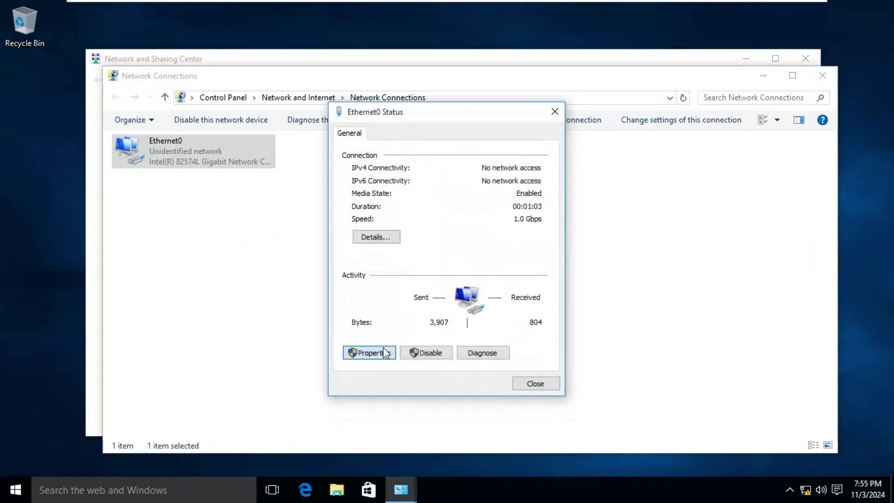
pyautogui.click(386, 353)
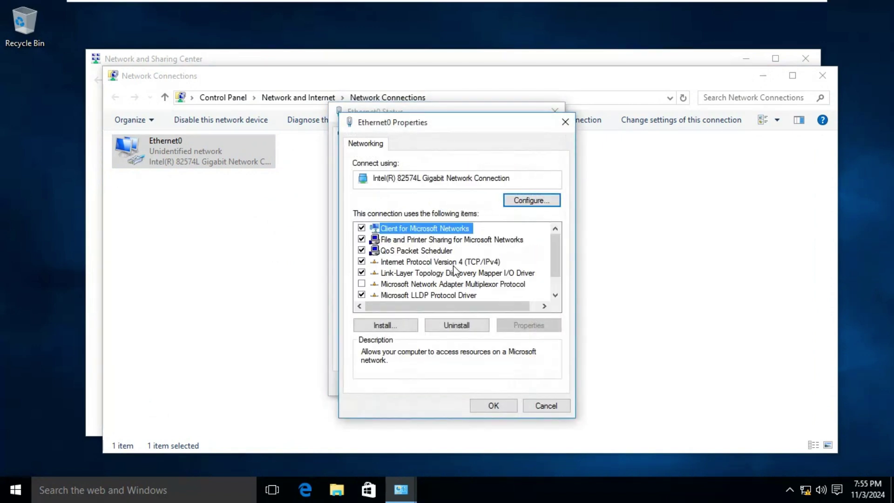
# Set IPv4 to static 192.168.0.20, mask 255.255.255.0, gateway 192.168.0.1, DNS 192.168.0.10
pyautogui.doubleClick(467, 272)
pyautogui.click(469, 269)
pyautogui.click(501, 281)
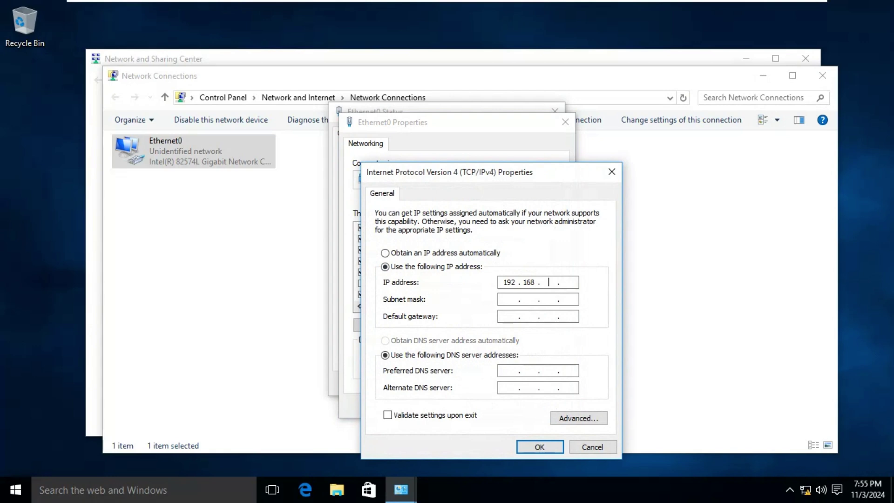
pyautogui.press('Tab')
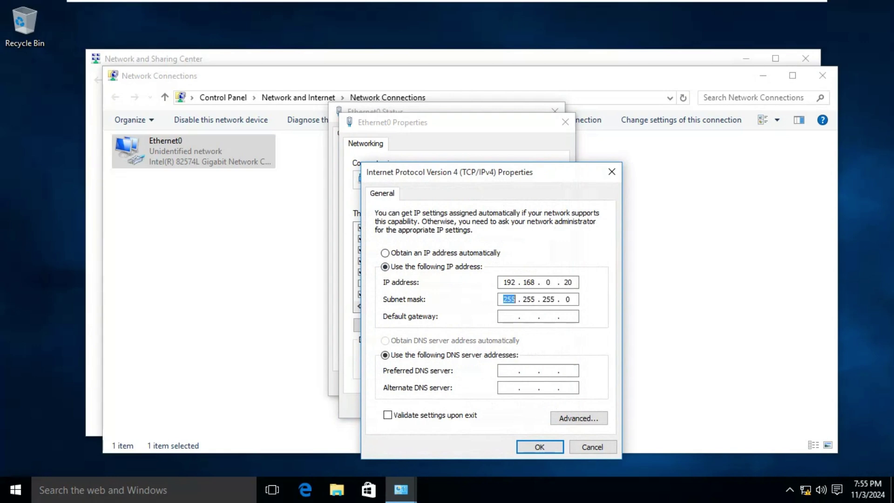
pyautogui.press('Tab')
pyautogui.press('Tab')
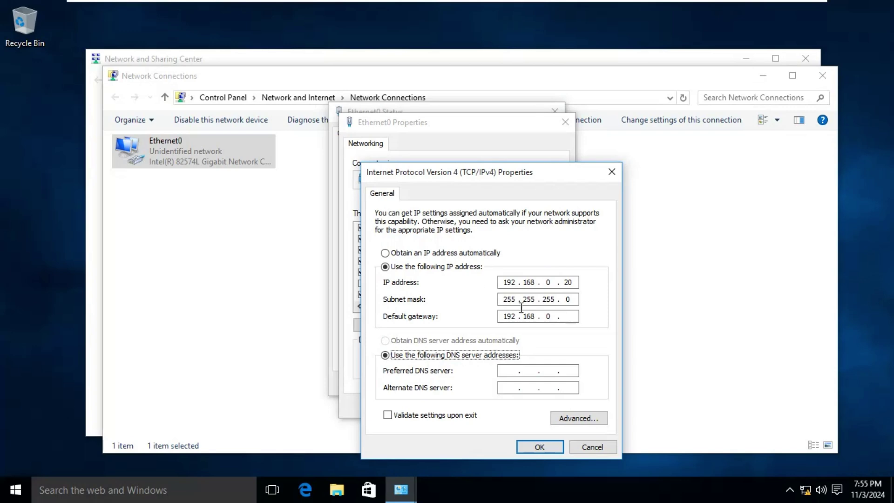
pyautogui.click(567, 315)
pyautogui.press('Tab')
pyautogui.press('Tab')
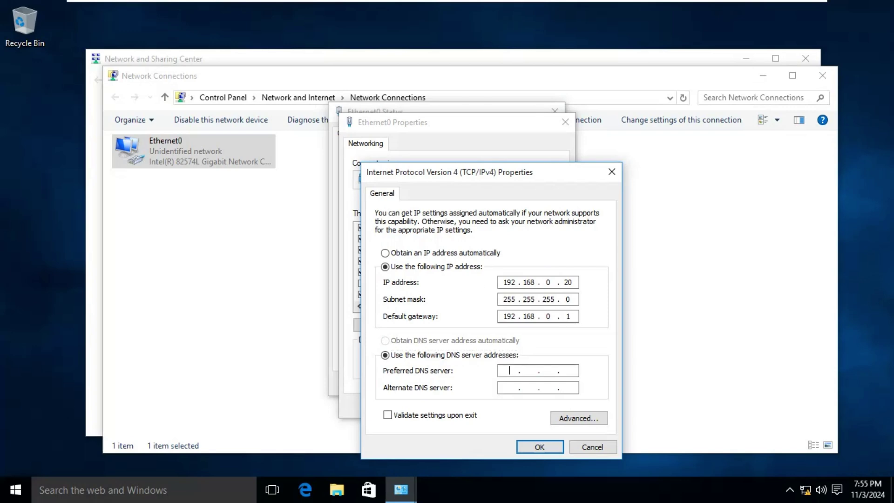
pyautogui.write('192 . 168 . 0 . 10')
pyautogui.click(536, 448)
pyautogui.click(499, 407)
# Close the adapter status, network connections and Network and Sharing Center windows
pyautogui.click(531, 384)
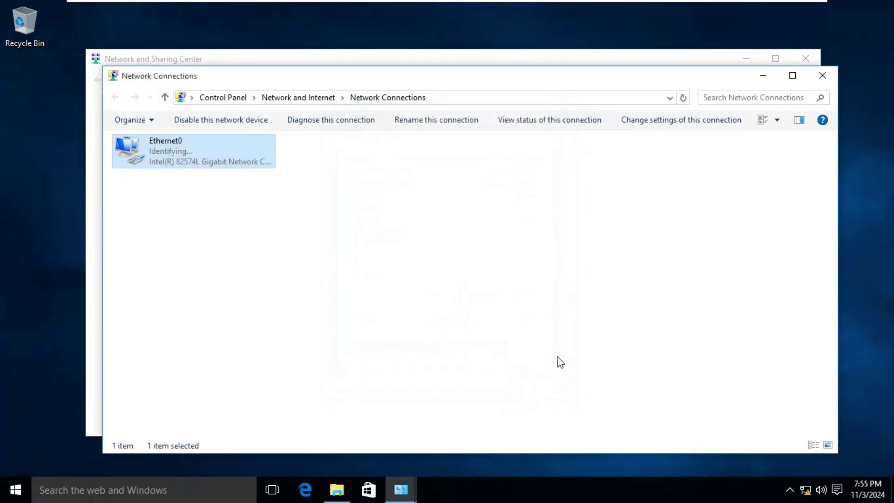
pyautogui.click(831, 77)
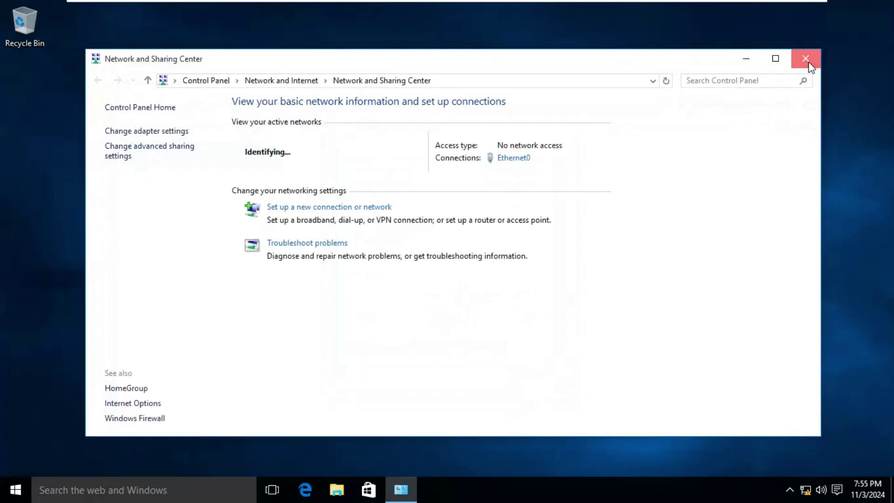
pyautogui.click(807, 60)
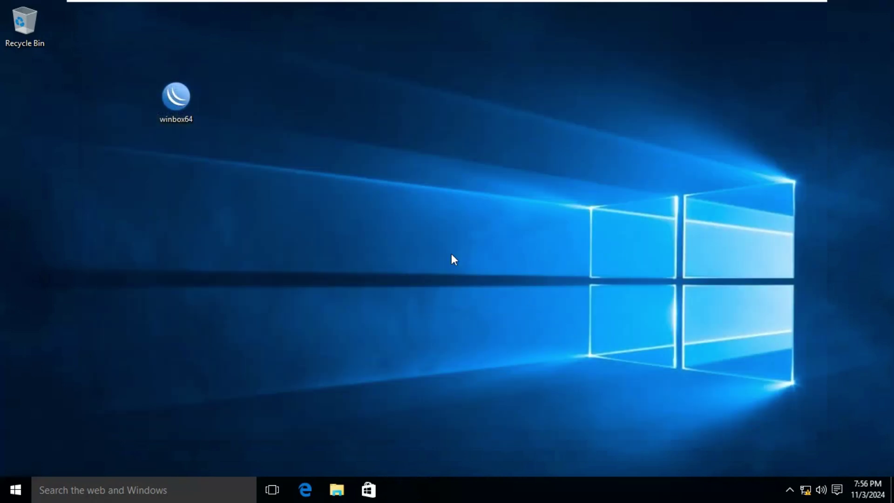
# Run ping 192.168.0.10 -t from a command prompt, then switch to the server VM
pyautogui.press('super+r')
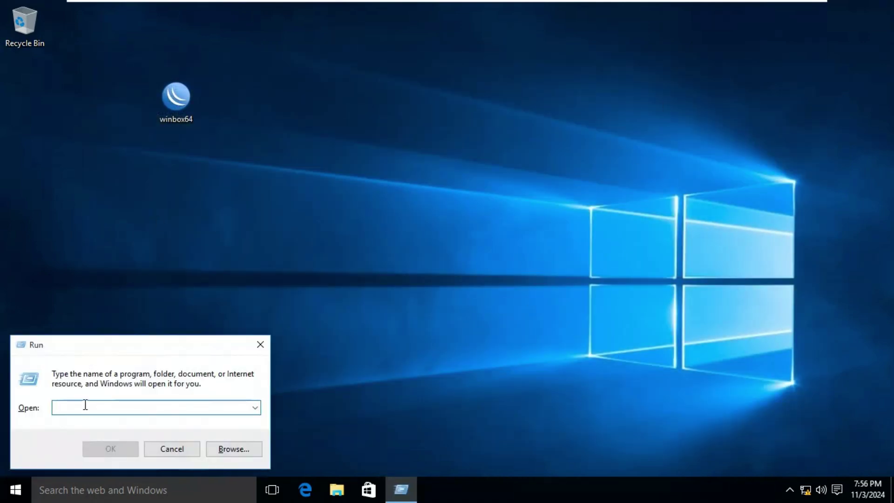
pyautogui.write('cmd')
pyautogui.press('Return')
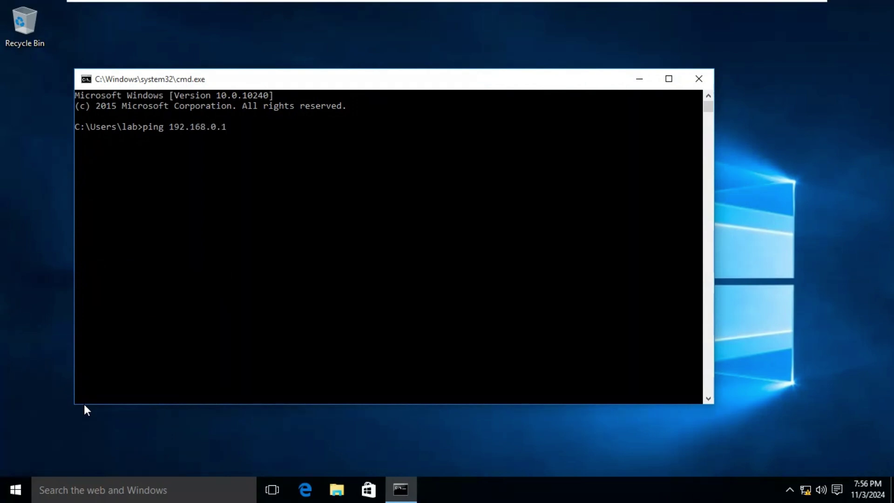
pyautogui.write('t')
pyautogui.press('Return')
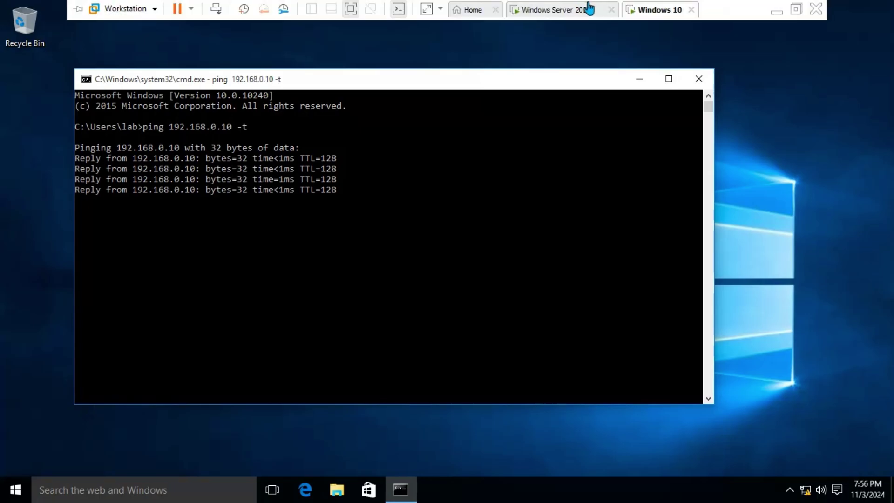
pyautogui.click(580, 9)
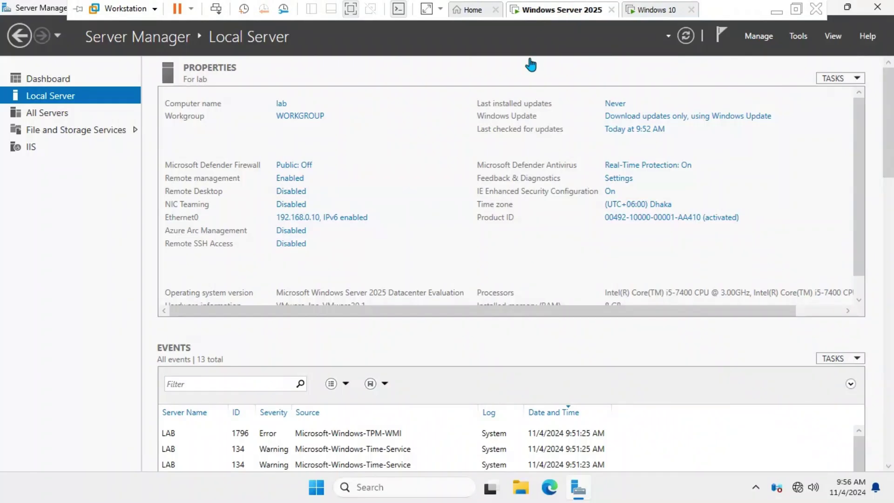
# Run ping 192.168.0.20 from the server's Command Prompt, then return to the Windows 10 VM
pyautogui.click(366, 487)
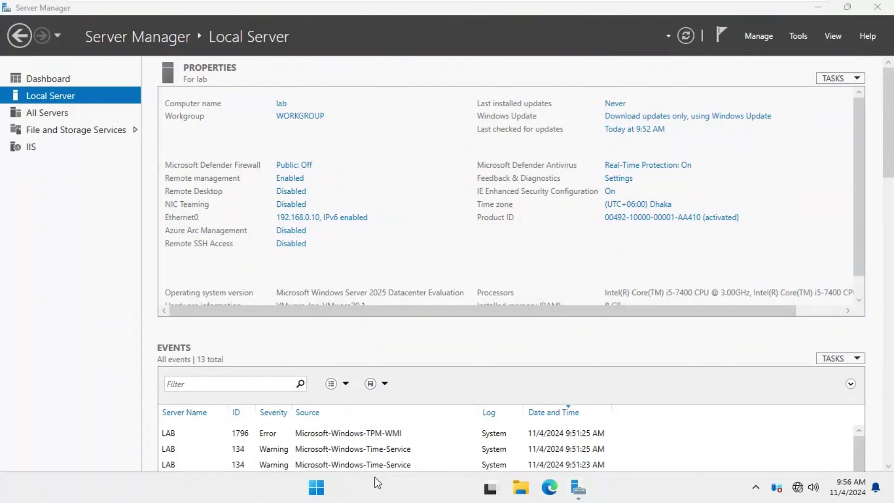
pyautogui.write('cmd')
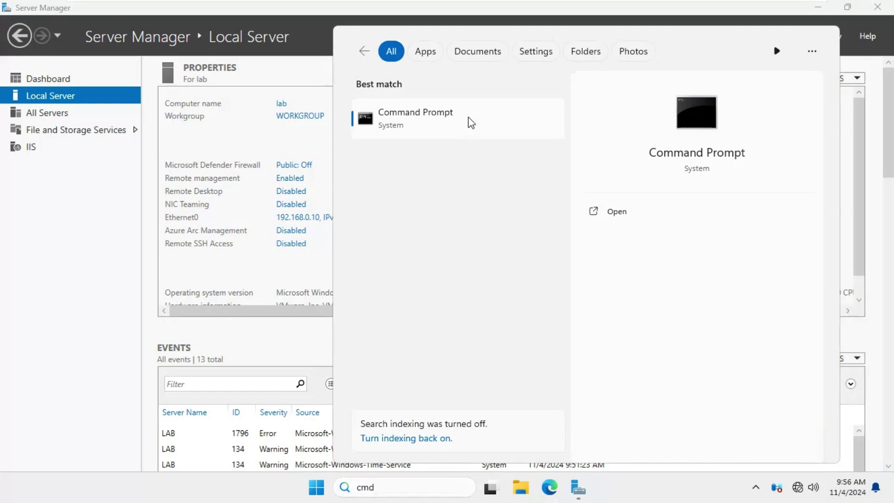
pyautogui.click(471, 123)
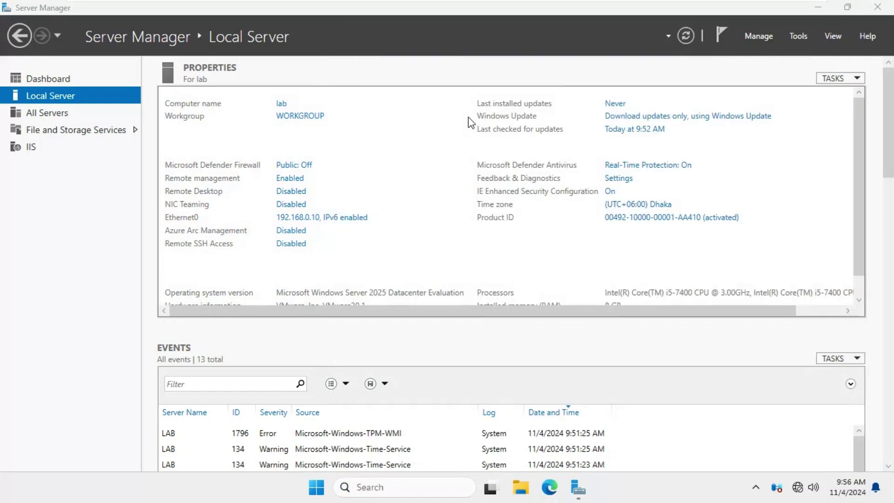
pyautogui.write('ping')
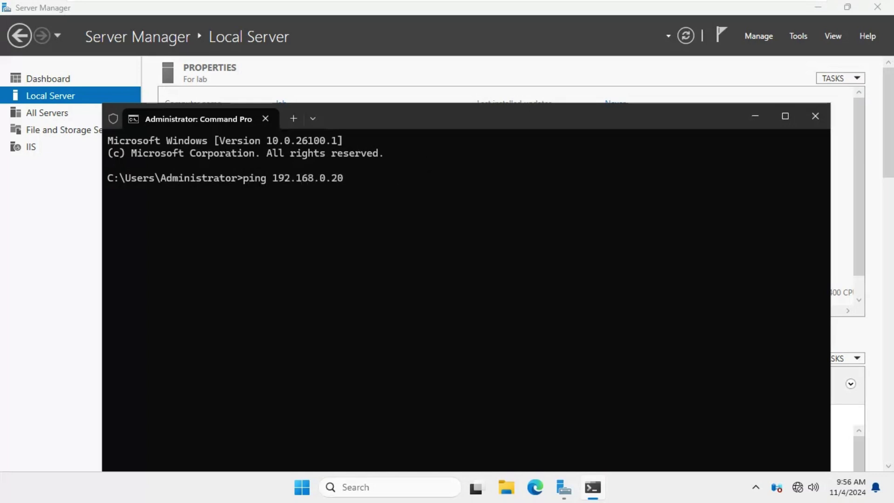
pyautogui.write(' 192.168.0.20')
pyautogui.press('Return')
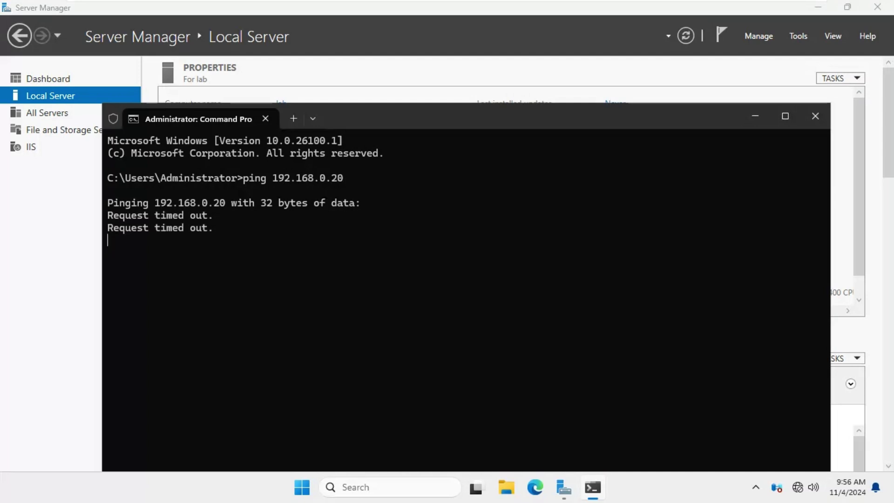
pyautogui.click(662, 8)
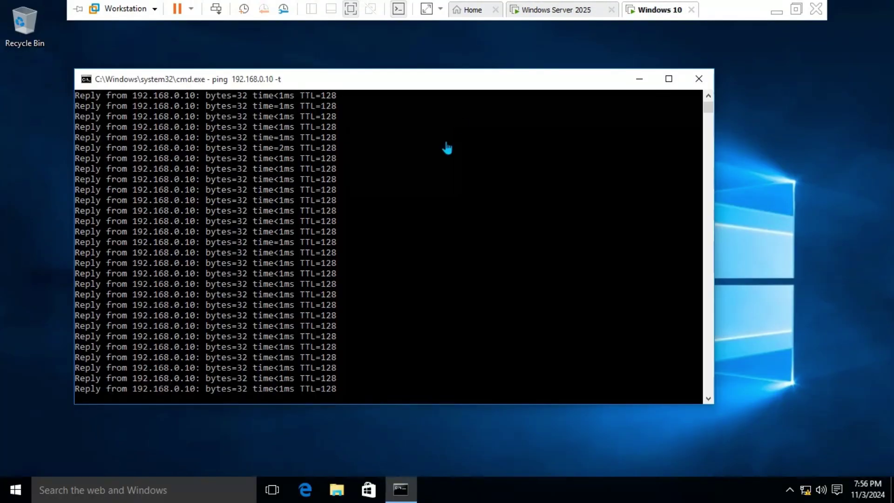
# Launch Windows Firewall with Advanced Security from search, then set it aside
pyautogui.click(172, 489)
pyautogui.write('irew')
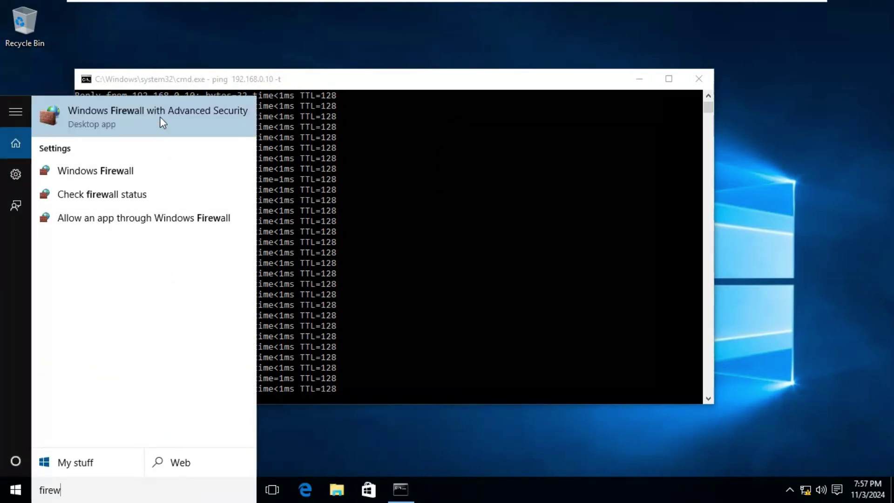
pyautogui.click(160, 118)
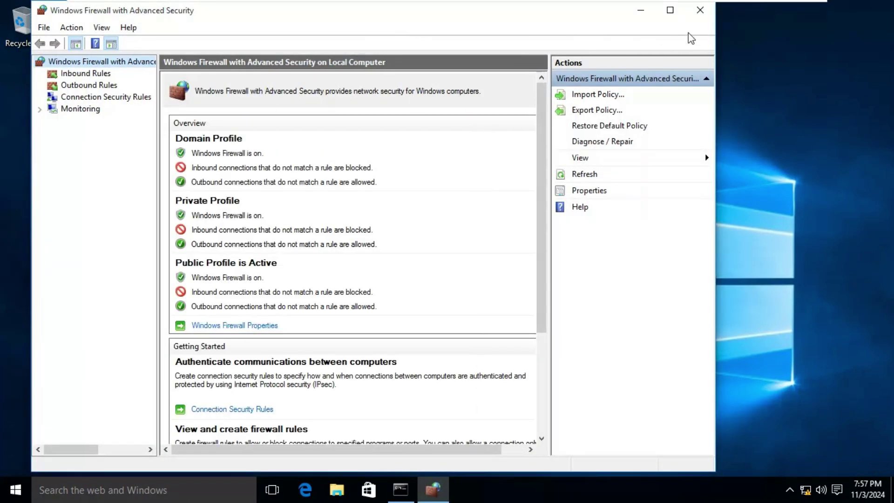
pyautogui.click(690, 8)
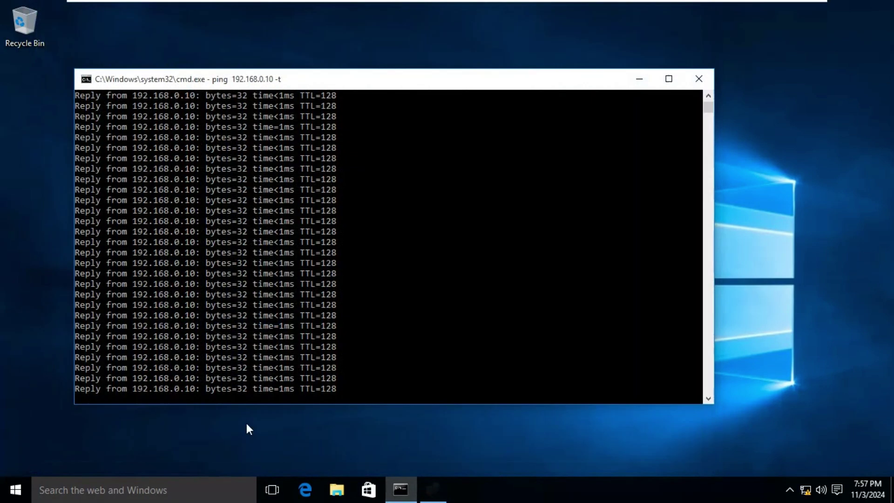
# Open Windows Defender's settings and switch Real-time protection to Off
pyautogui.click(119, 489)
pyautogui.write('defender')
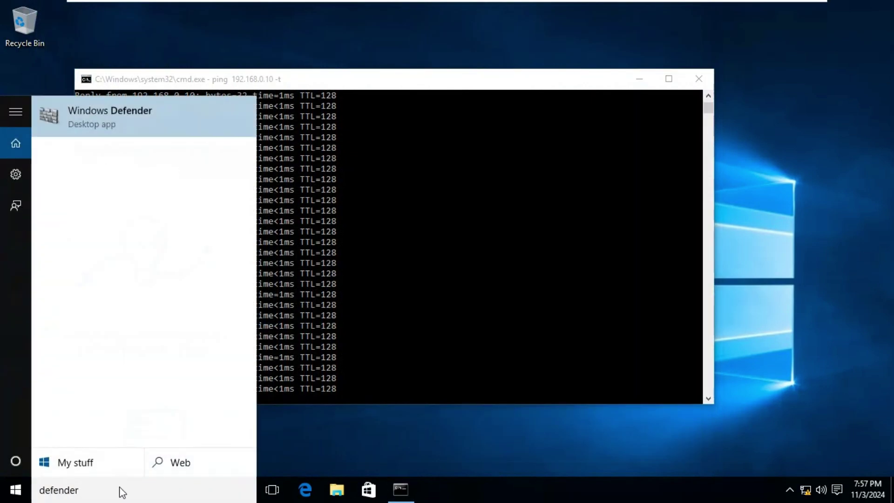
pyautogui.click(189, 121)
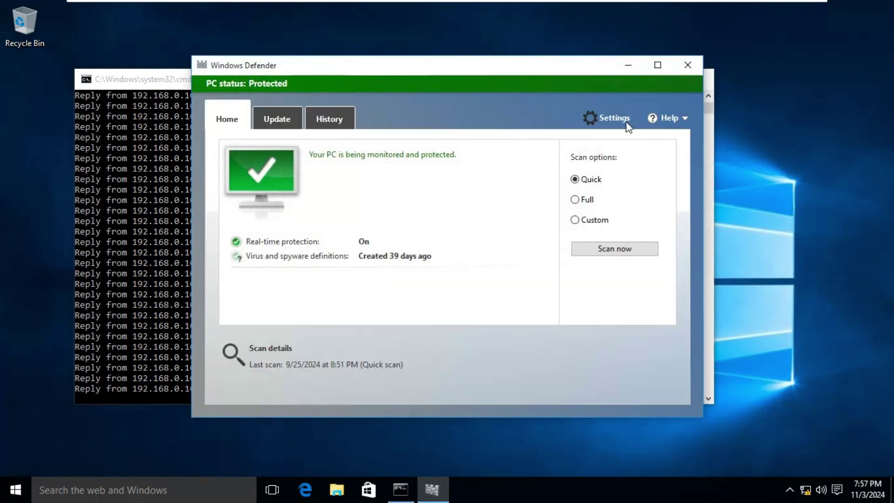
pyautogui.click(614, 119)
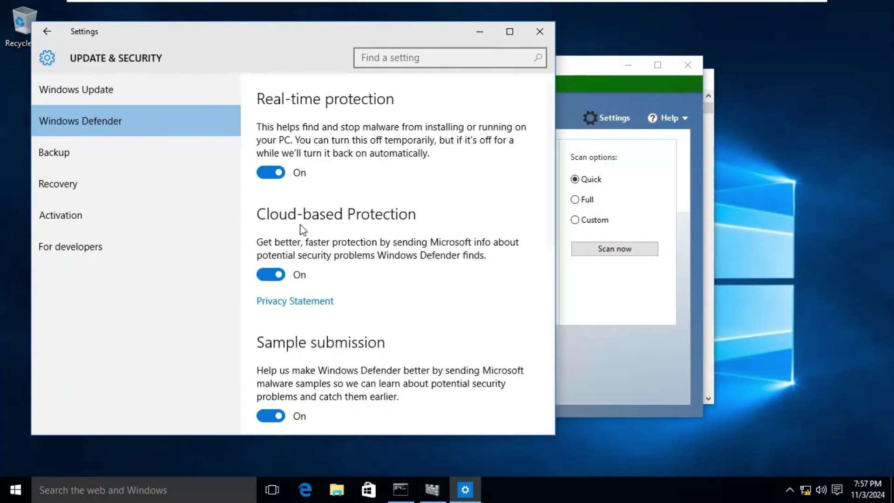
pyautogui.click(266, 172)
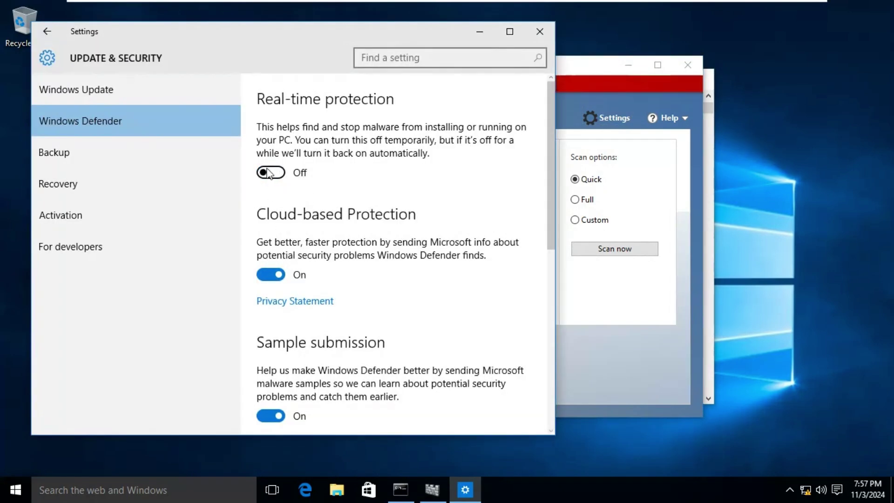
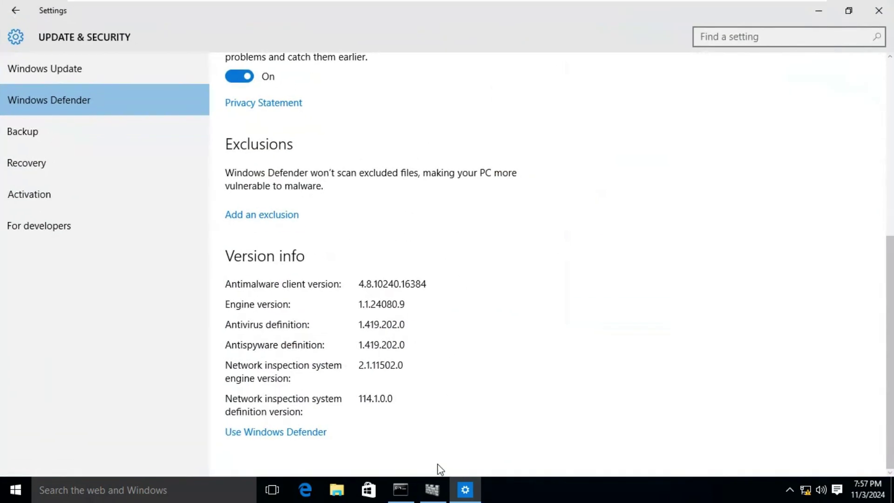
# Turn Windows Defender real-time protection back on, check virus definition updates and Settings, then close Settings
pyautogui.click(434, 488)
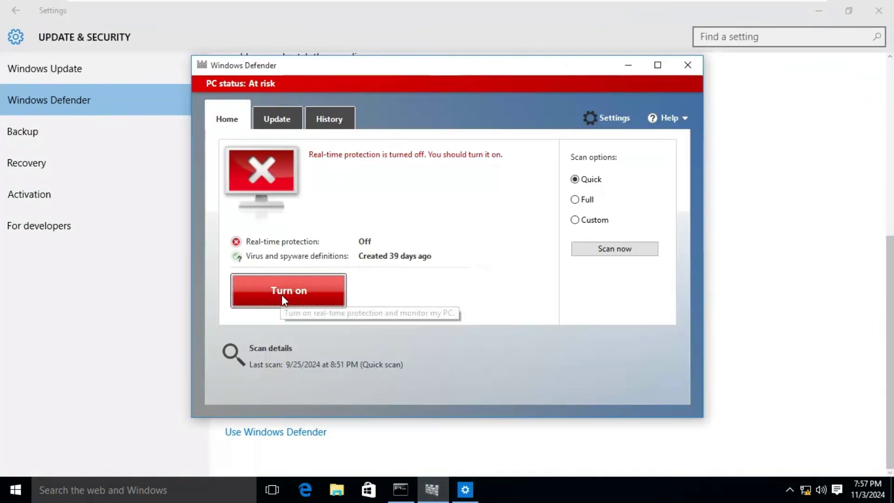
pyautogui.click(275, 120)
pyautogui.click(597, 118)
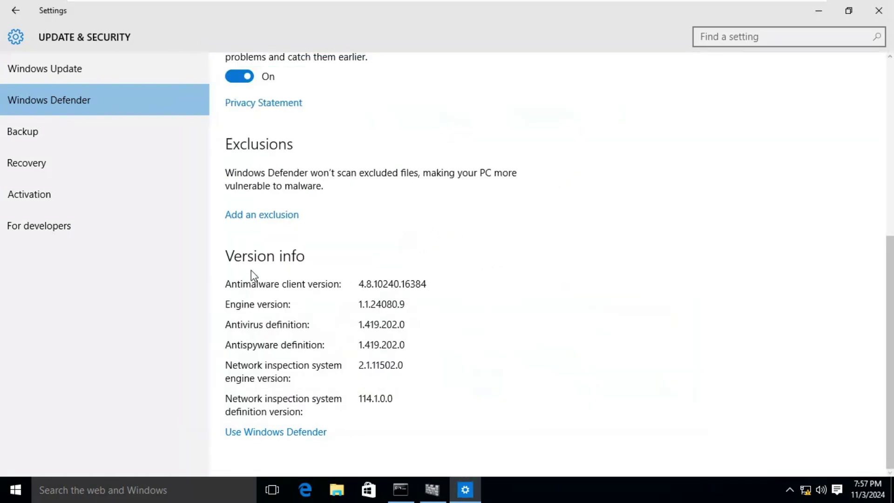
pyautogui.scroll(3, 251, 270)
pyautogui.scroll(3, 252, 275)
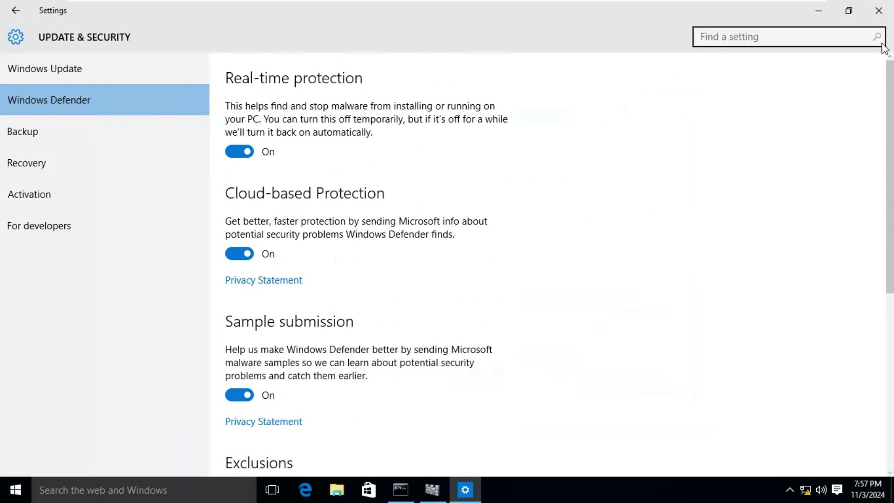
pyautogui.click(885, 15)
# Close Defender and the ping window, then turn Windows Firewall off for private and public networks
pyautogui.click(684, 66)
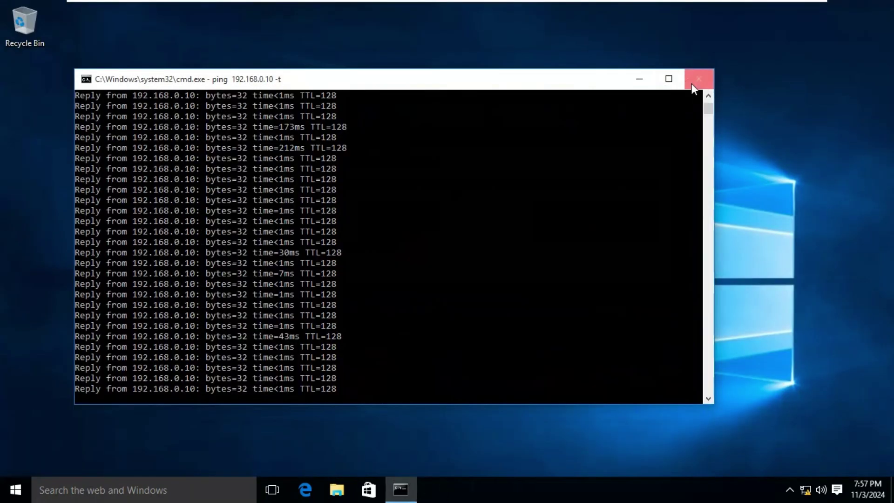
pyautogui.click(647, 85)
pyautogui.rightClick(805, 489)
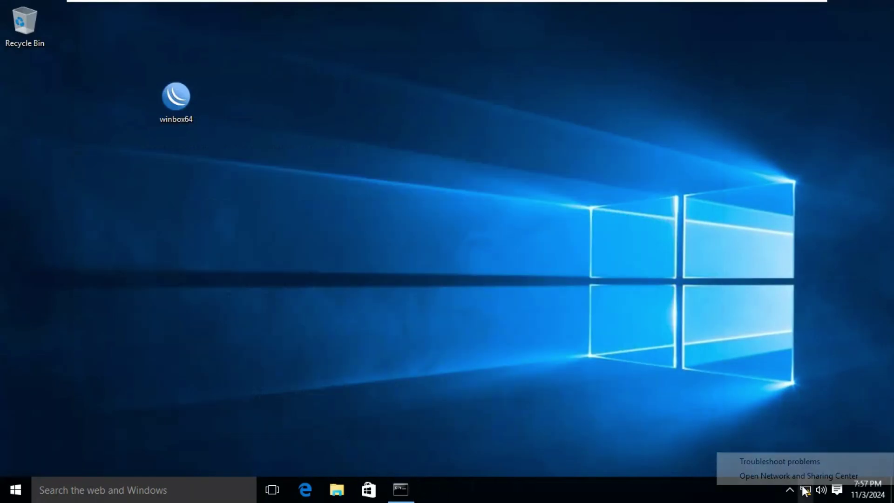
pyautogui.click(805, 476)
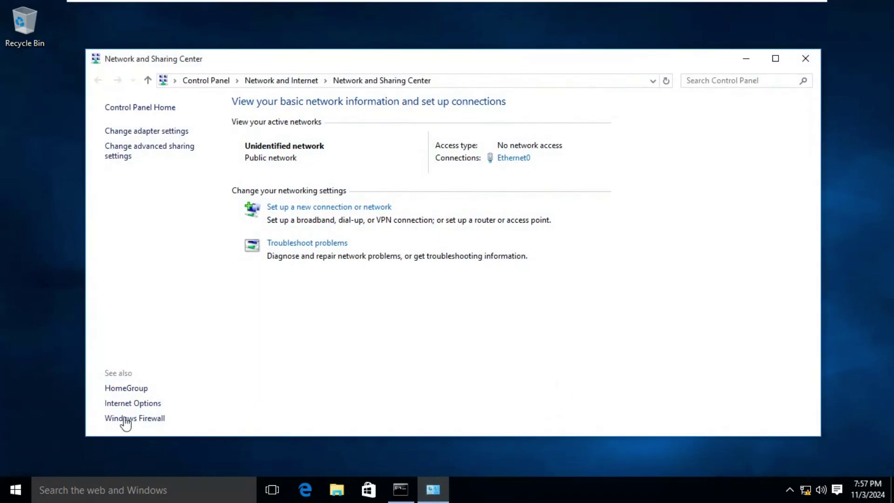
pyautogui.click(125, 419)
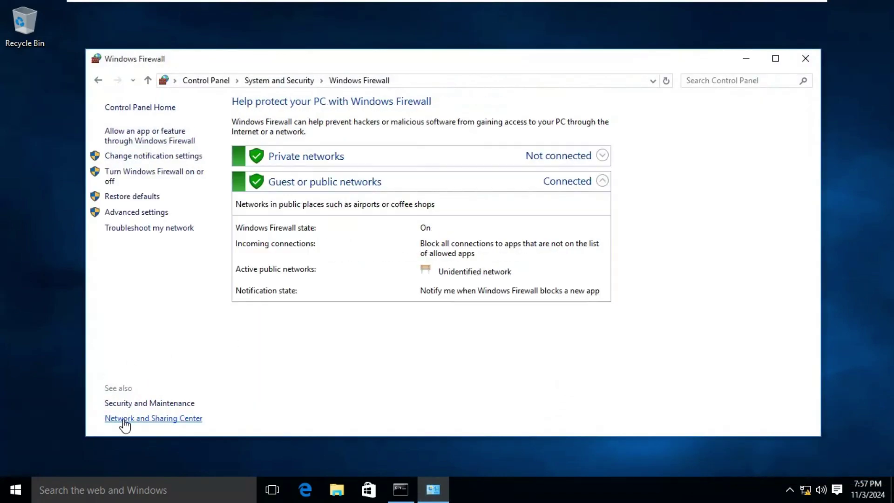
pyautogui.click(171, 170)
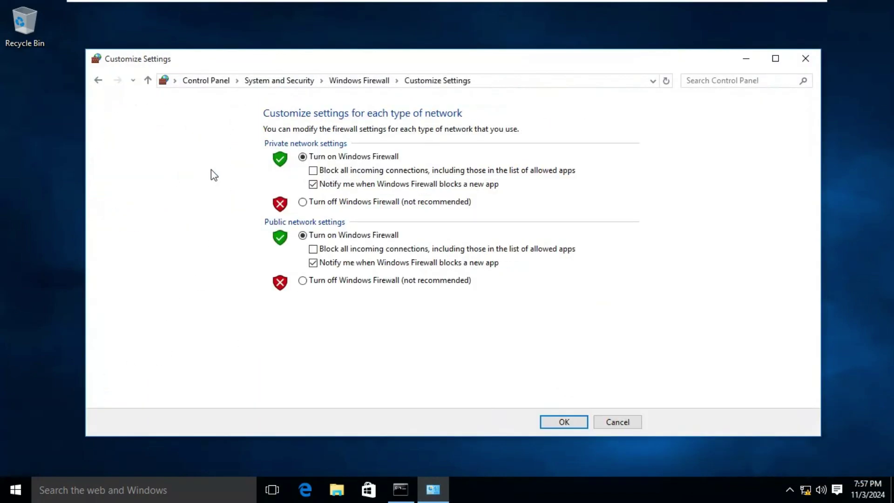
pyautogui.click(316, 204)
pyautogui.click(321, 282)
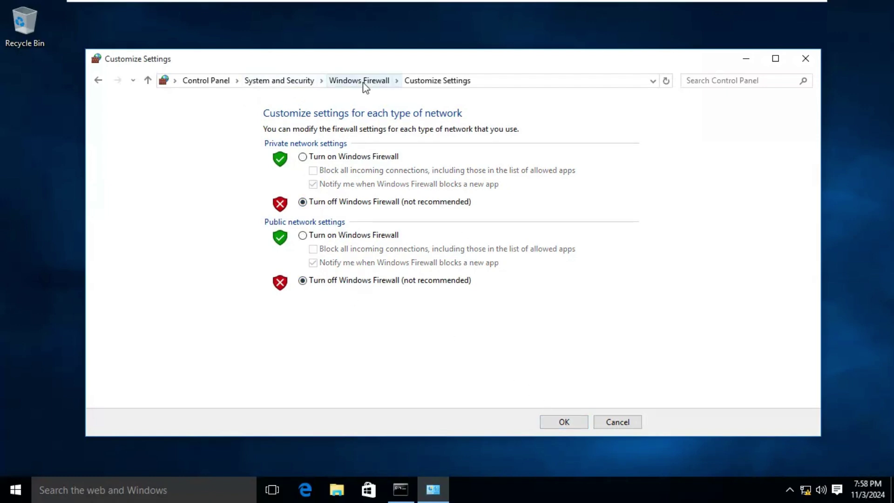
pyautogui.click(553, 421)
# On the Windows Server 2025 VM, rerun ping 192.168.0.20 and confirm it now gets replies
pyautogui.click(569, 10)
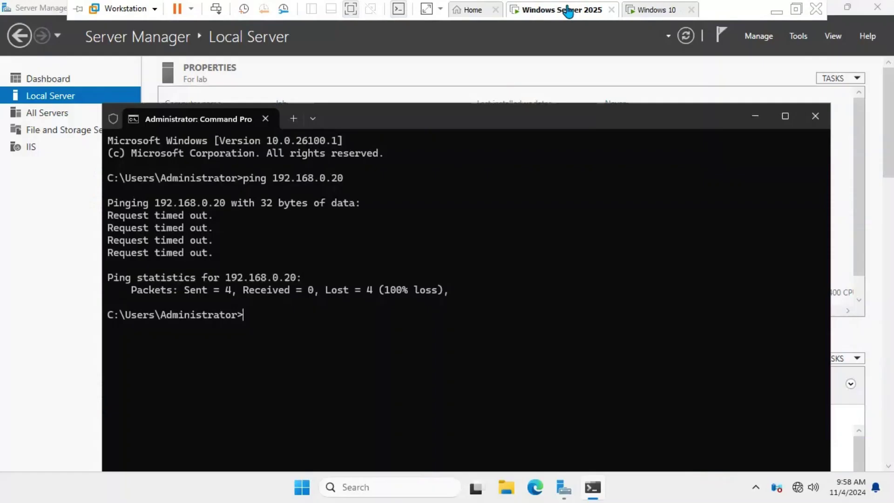
pyautogui.press('Up')
pyautogui.press('Return')
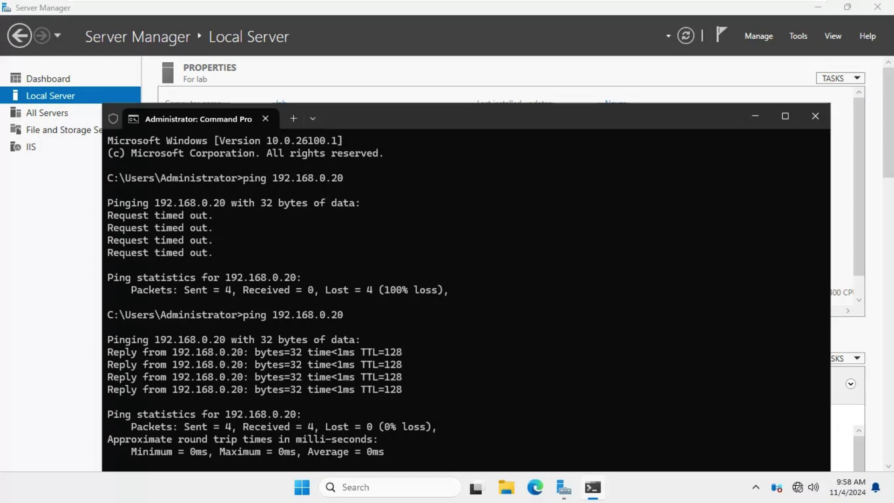
pyautogui.click(755, 117)
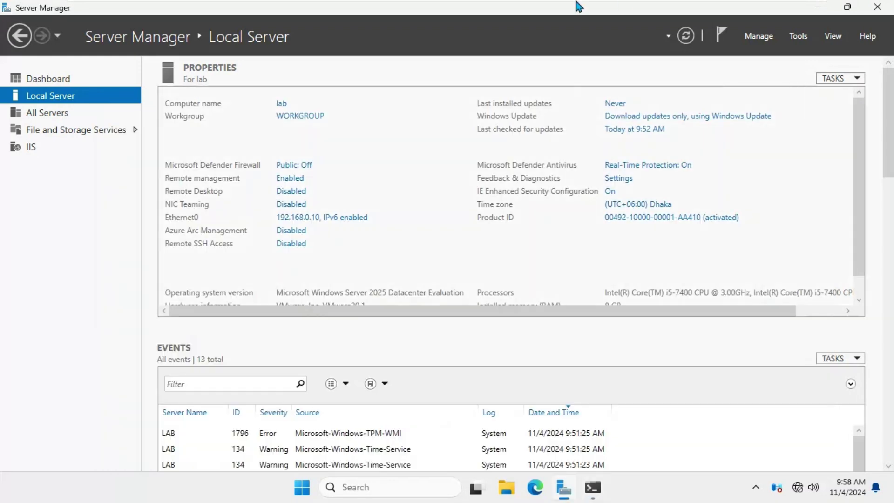
# Check both VM tabs and the host's Notepad notes, then return to the Server 2025 VM
pyautogui.moveTo(570, 11)
pyautogui.click(646, 10)
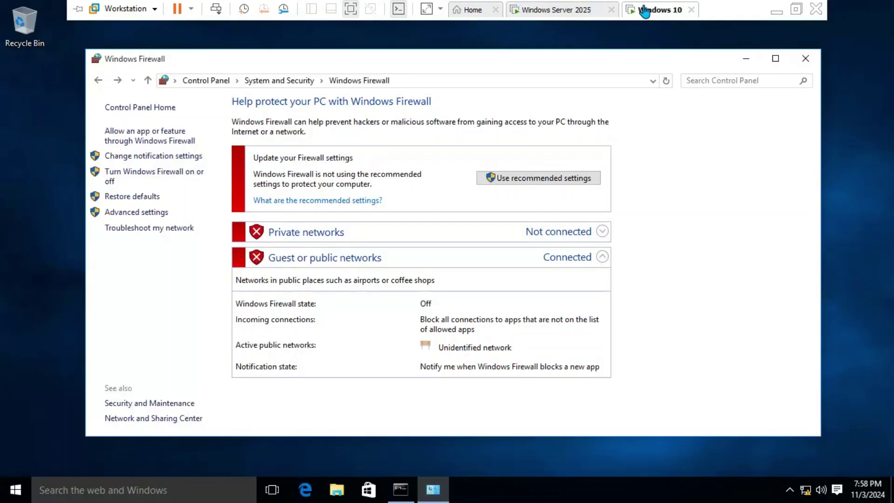
pyautogui.click(557, 10)
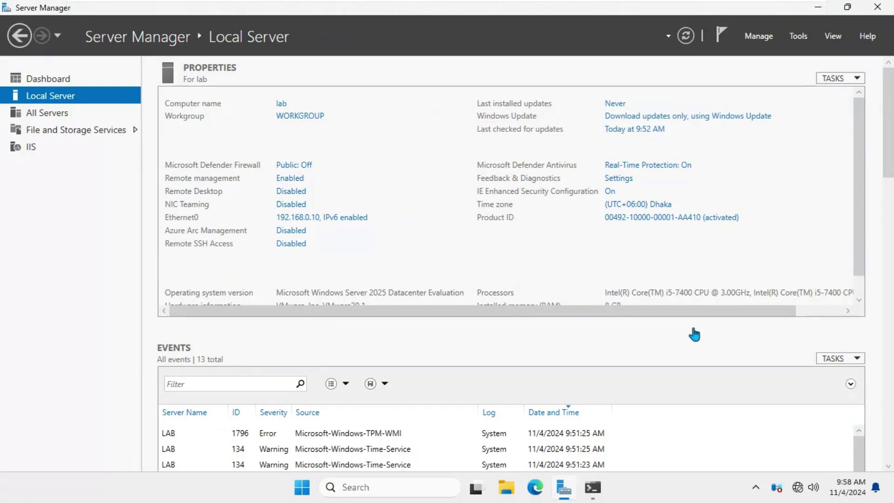
pyautogui.click(670, 10)
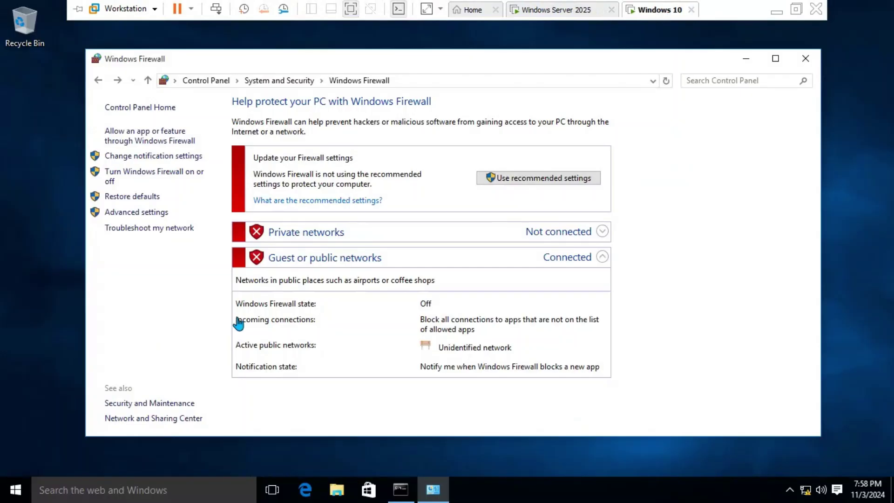
pyautogui.moveTo(502, 4)
pyautogui.click(527, 9)
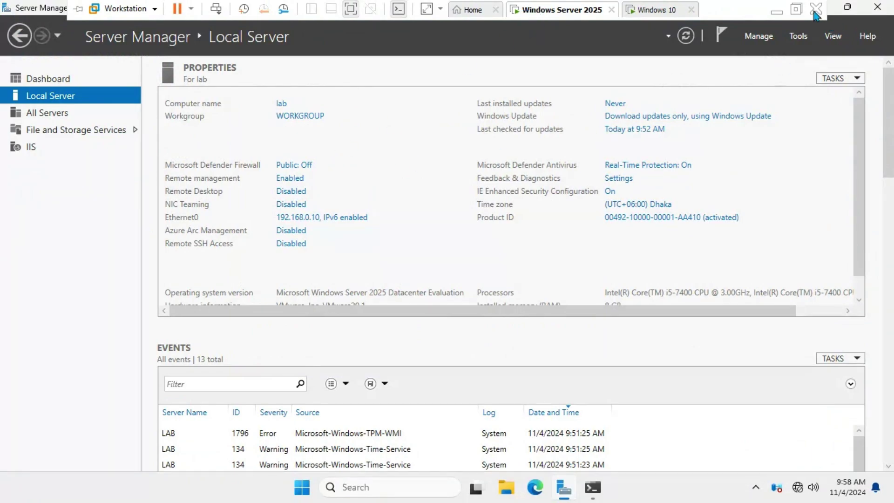
pyautogui.click(777, 11)
pyautogui.click(376, 492)
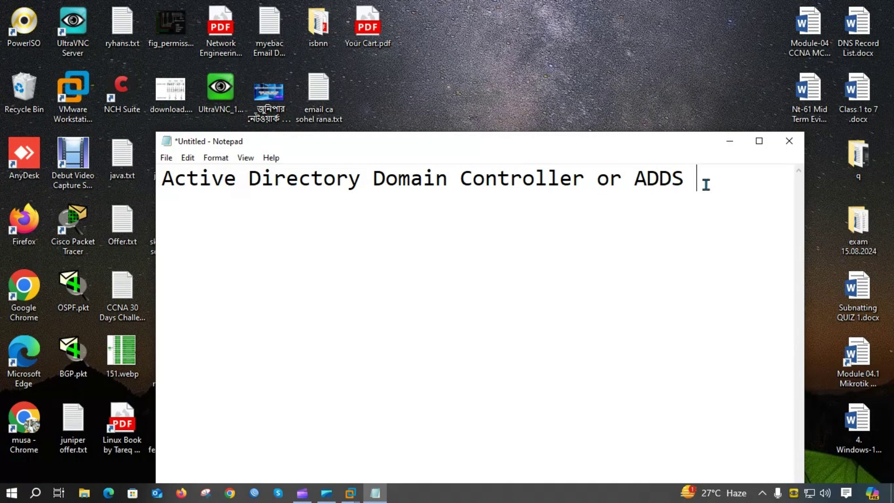
pyautogui.moveTo(350, 493)
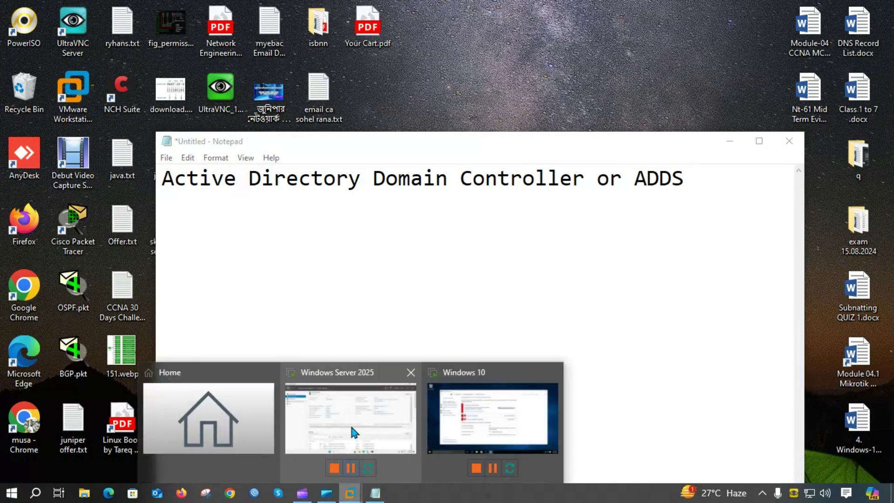
pyautogui.click(349, 422)
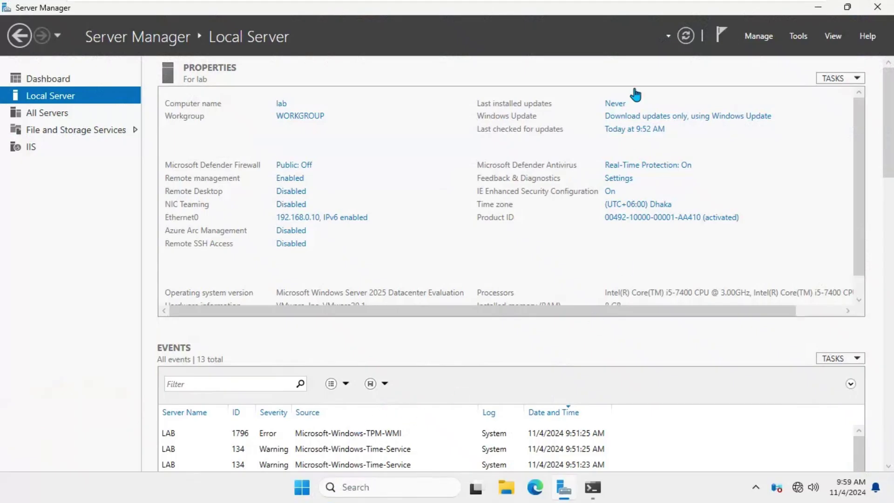
# Launch Add Roles and Features from Manage and continue with Role-based installation to Select destination server
pyautogui.click(753, 34)
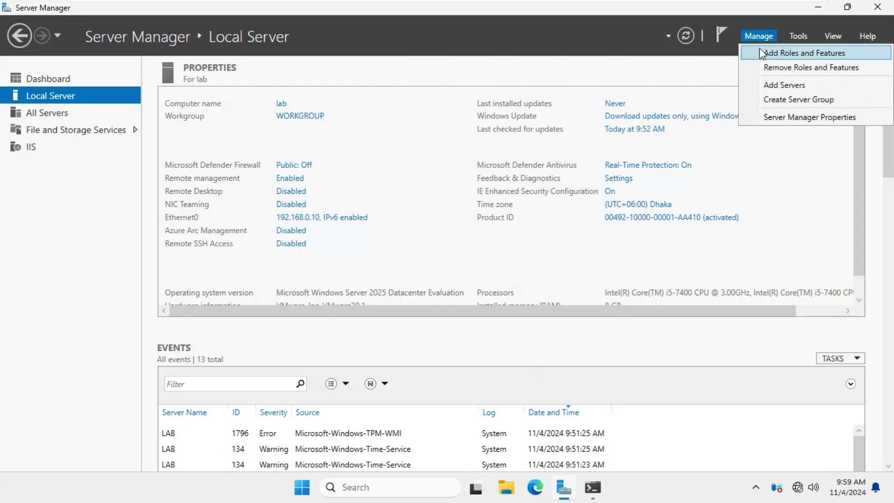
pyautogui.click(760, 52)
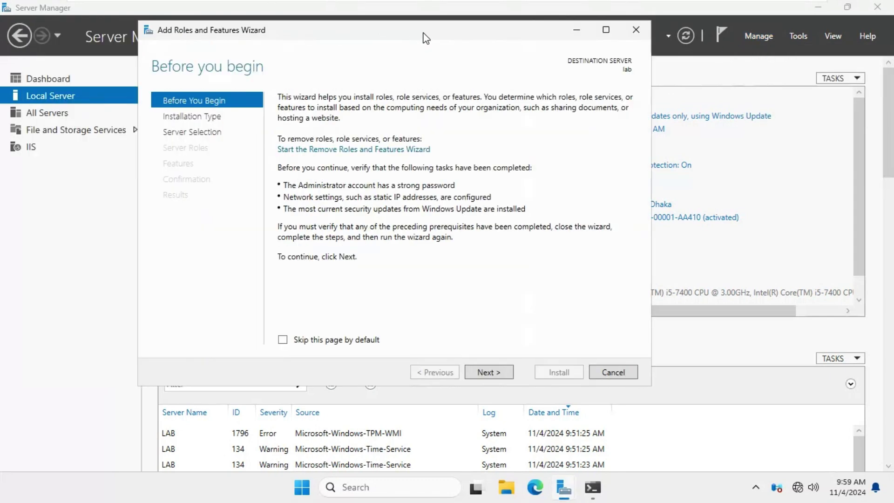
pyautogui.click(482, 373)
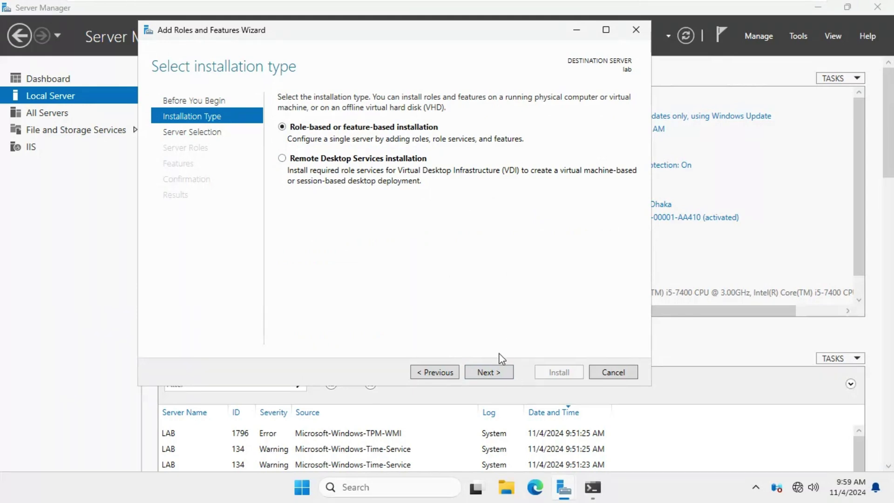
pyautogui.click(485, 372)
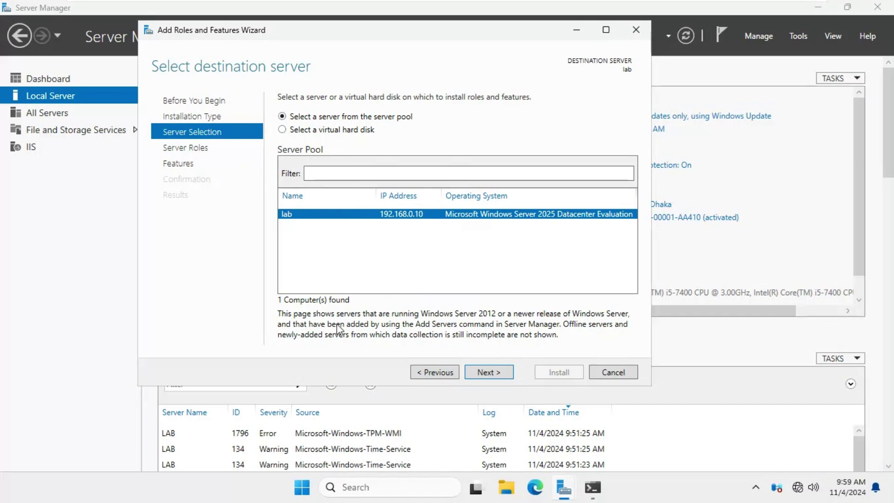
pyautogui.click(484, 373)
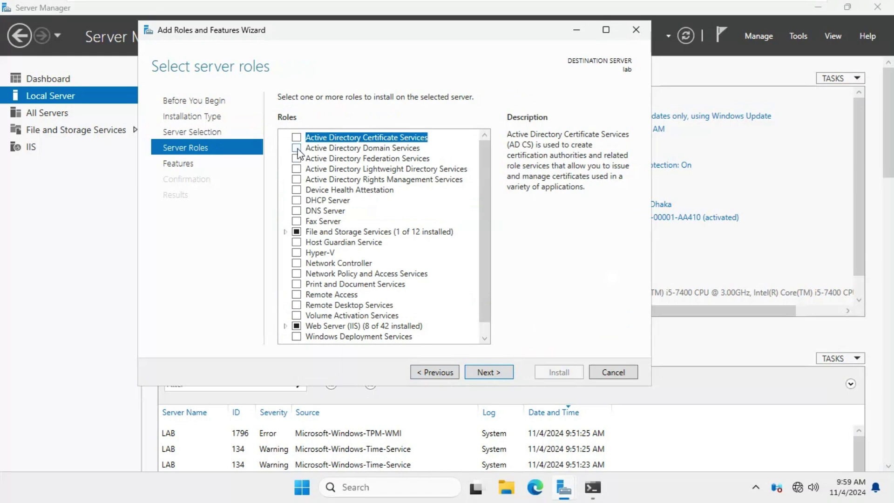
pyautogui.click(296, 148)
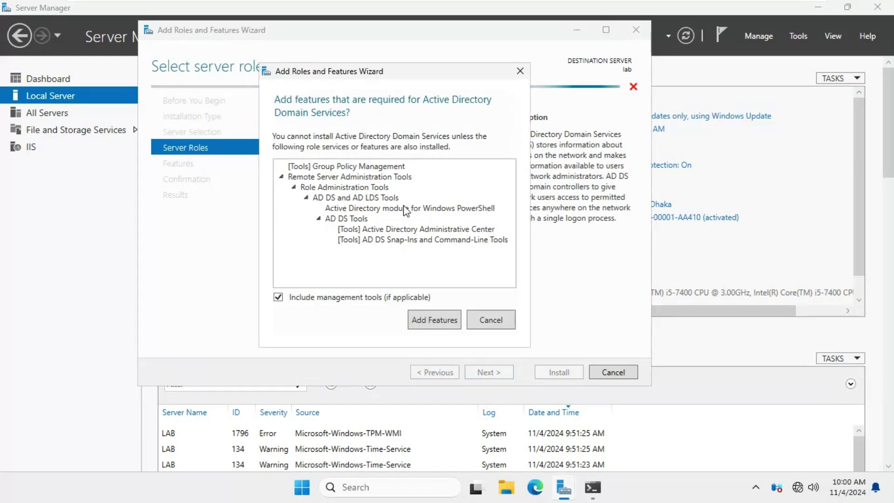
pyautogui.click(414, 321)
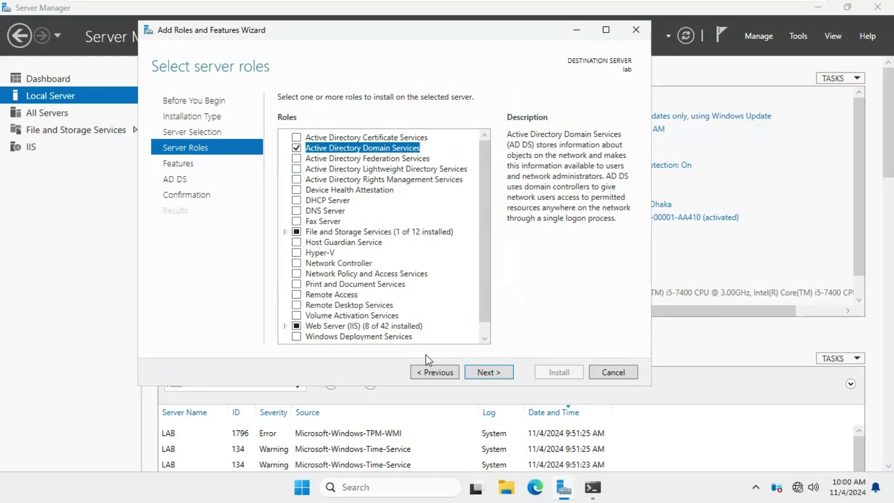
pyautogui.click(479, 371)
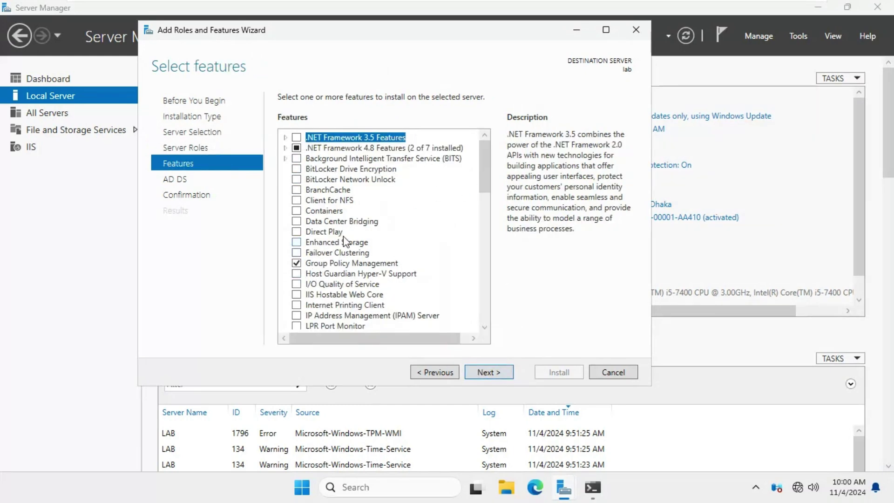
pyautogui.moveTo(485, 167)
pyautogui.mouseDown()
pyautogui.moveTo(484, 292)
pyautogui.moveTo(494, 155)
pyautogui.mouseUp()
pyautogui.scroll(-3, 483, 199)
pyautogui.scroll(-4, 363, 258)
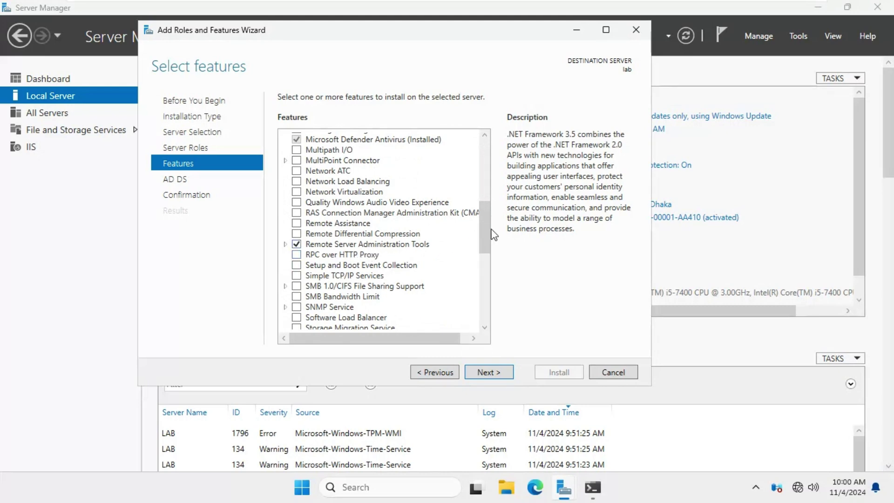
pyautogui.scroll(-5, 483, 243)
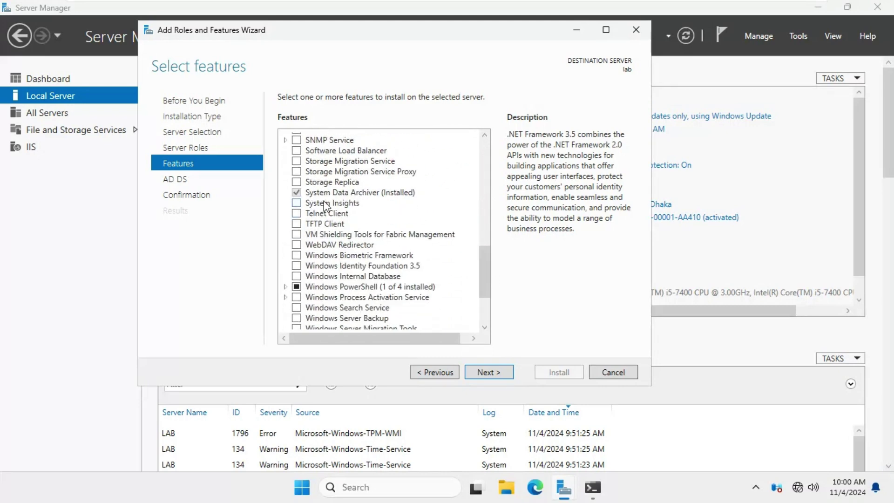
pyautogui.scroll(-3, 403, 288)
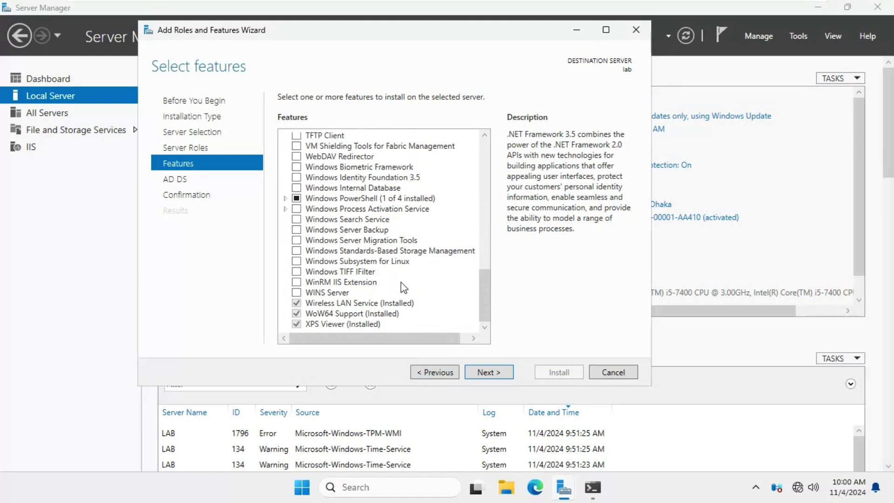
# Advance past Select features with the default choices to the AD DS information page
pyautogui.click(481, 374)
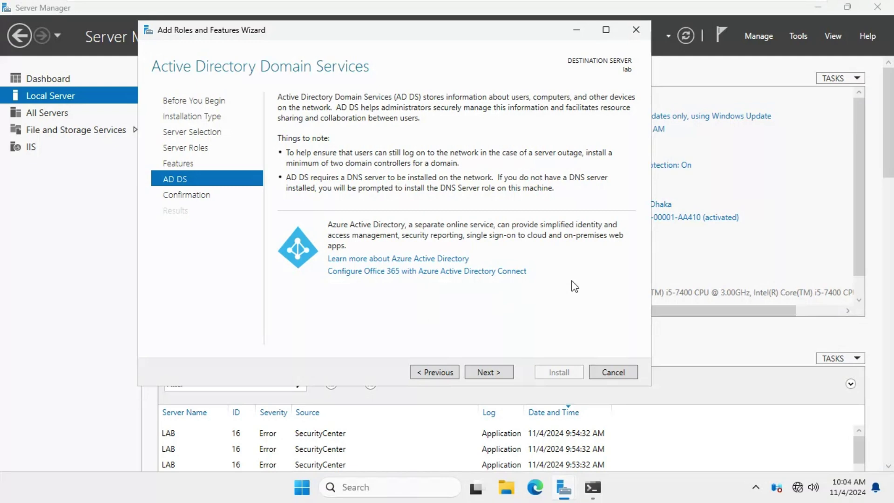
# Enable automatic restart of the destination server if required, confirm with Yes, and install AD DS
pyautogui.click(477, 375)
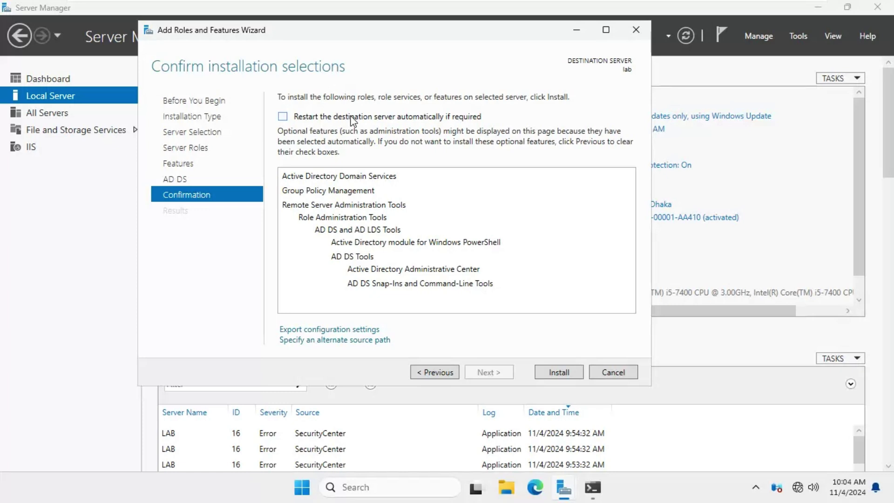
pyautogui.click(353, 119)
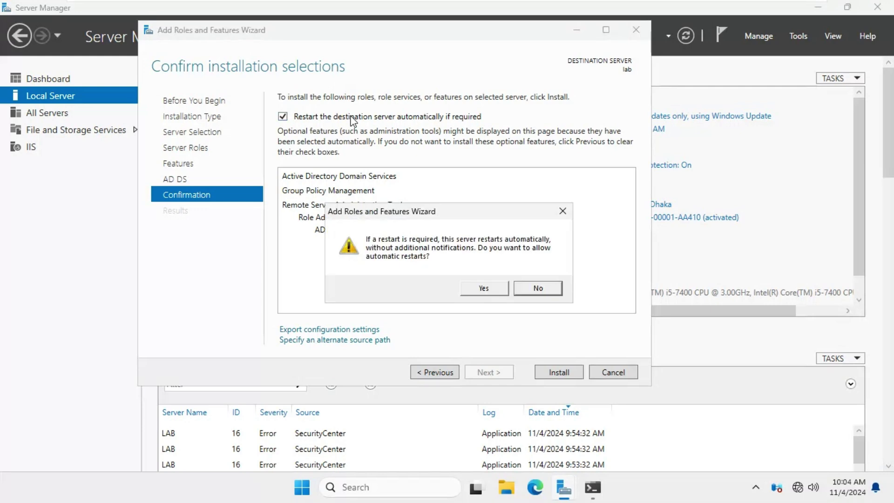
pyautogui.click(480, 288)
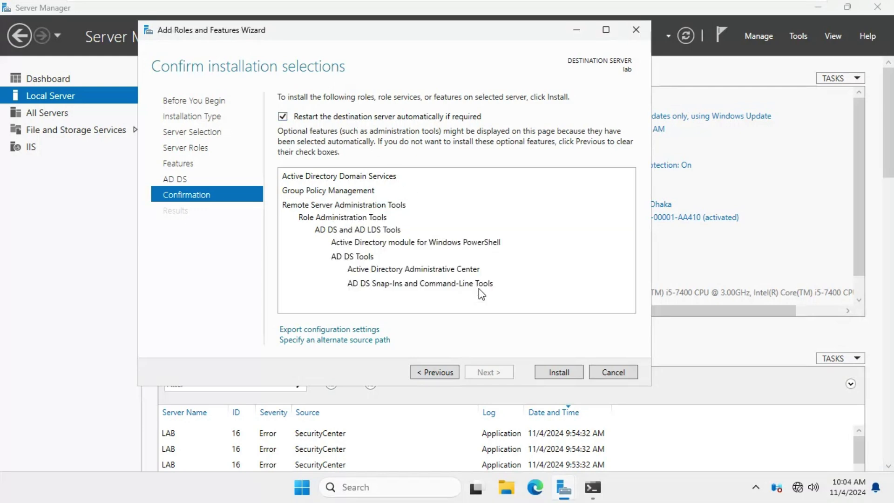
pyautogui.click(556, 371)
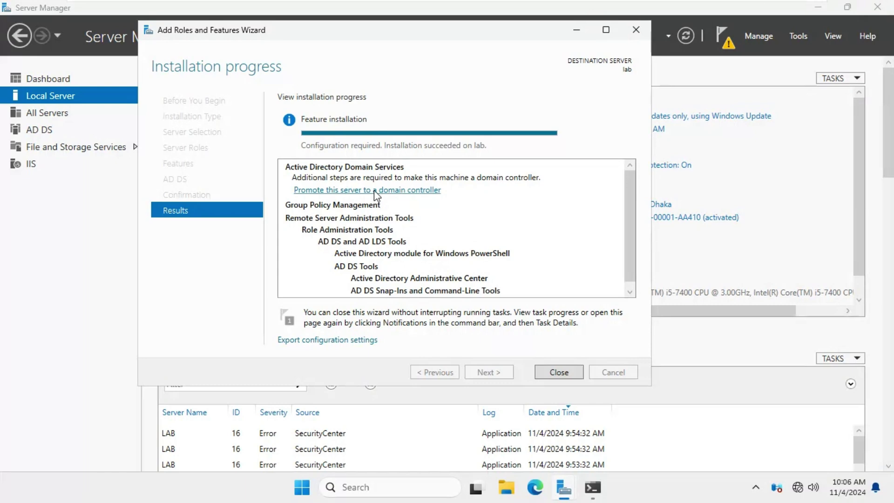
# Start the promotion wizard, choose Add a new forest, and enter root domain skillfeatures.com
pyautogui.click(374, 191)
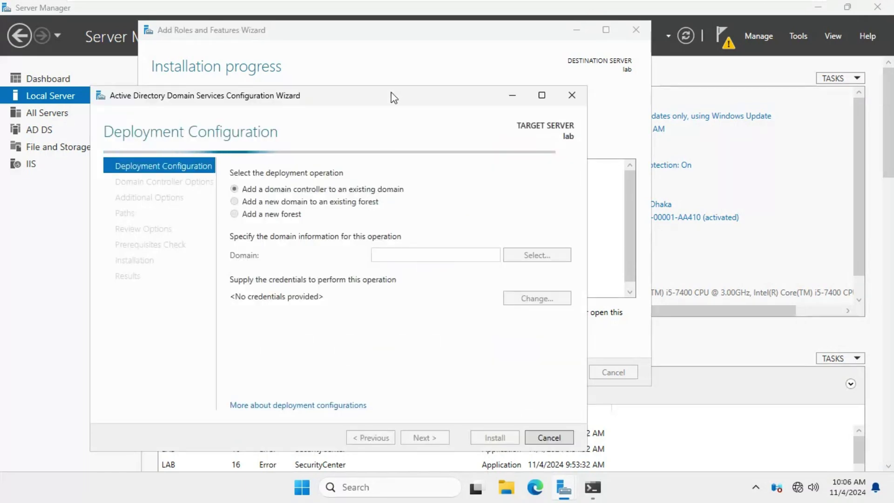
pyautogui.moveTo(393, 98); pyautogui.dragTo(538, 93)
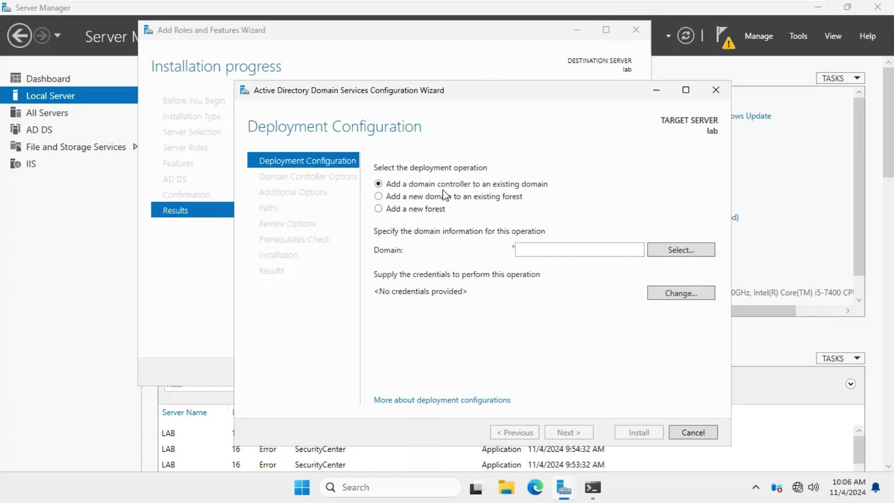
pyautogui.click(446, 200)
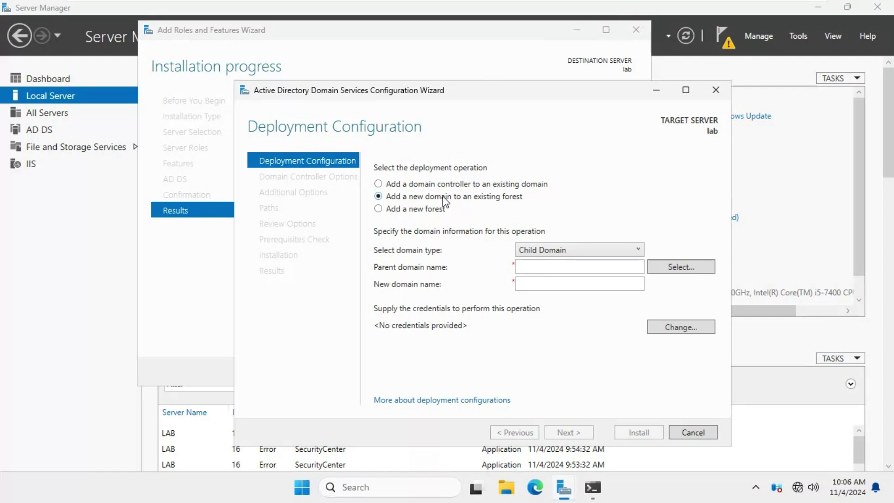
pyautogui.click(418, 210)
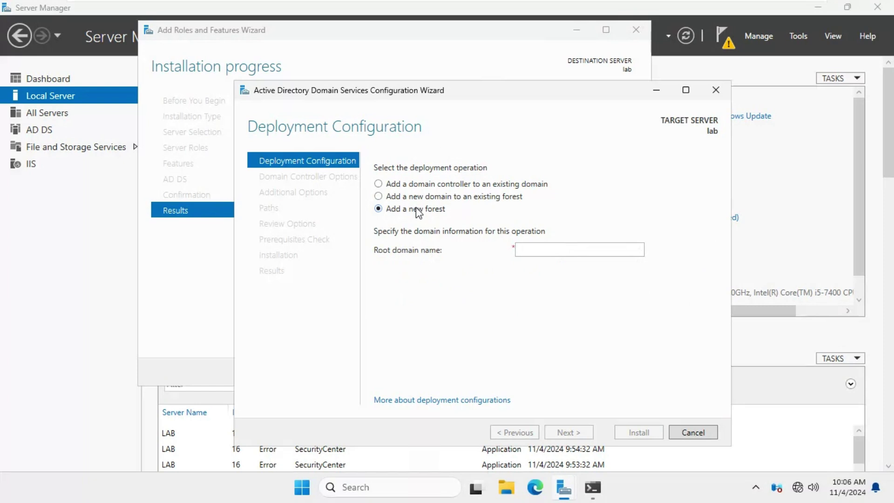
pyautogui.click(538, 249)
pyautogui.write('skillfeat')
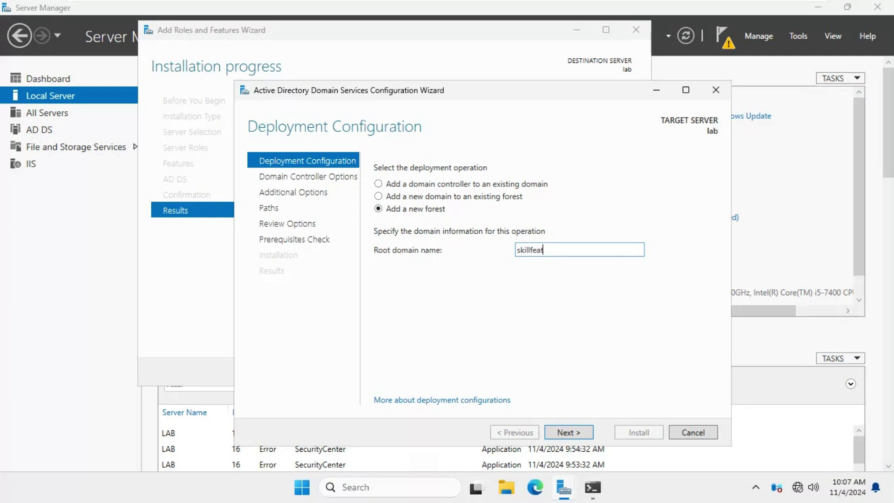
pyautogui.write('ures.com')
# Keep Windows Server 2025 as both the forest and domain functional levels
pyautogui.click(555, 433)
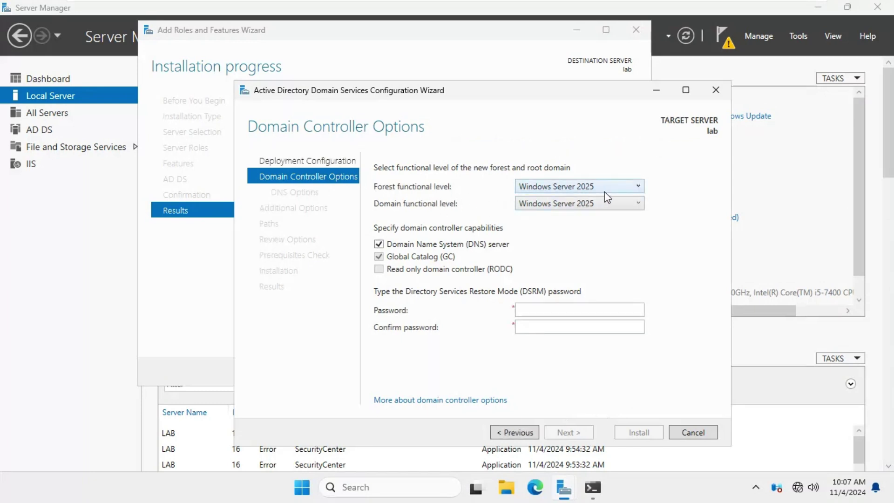
pyautogui.click(618, 189)
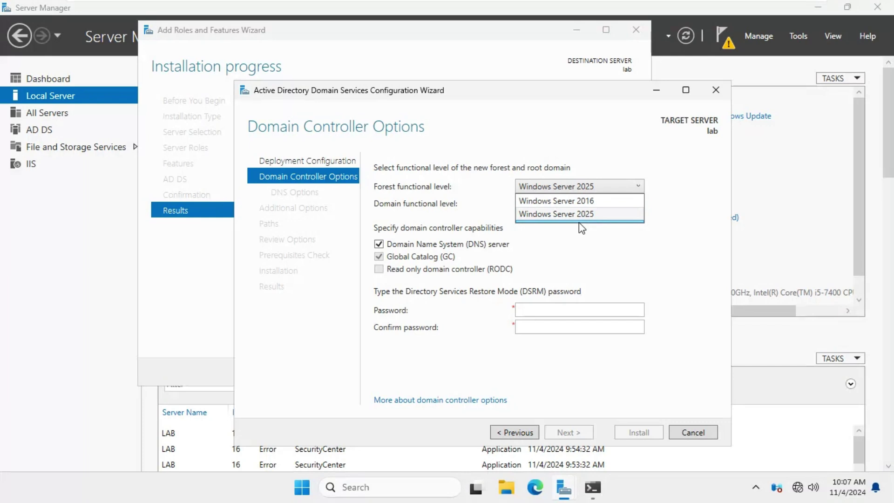
pyautogui.click(585, 215)
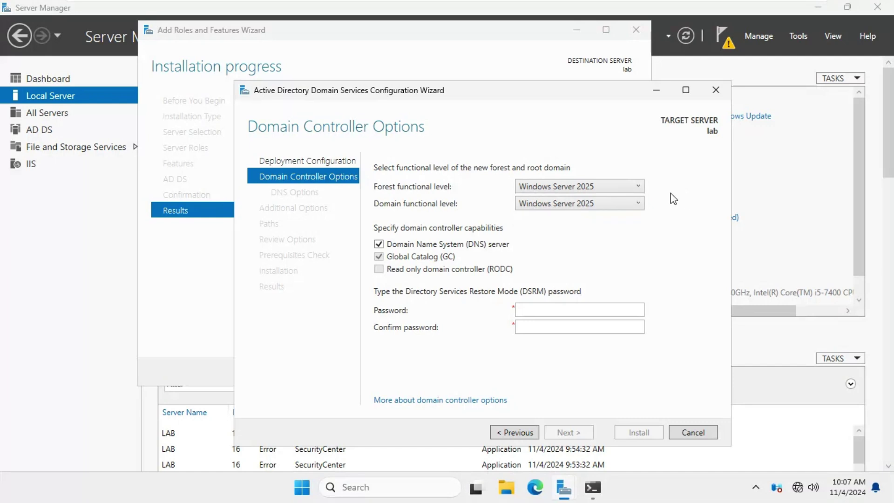
pyautogui.click(598, 205)
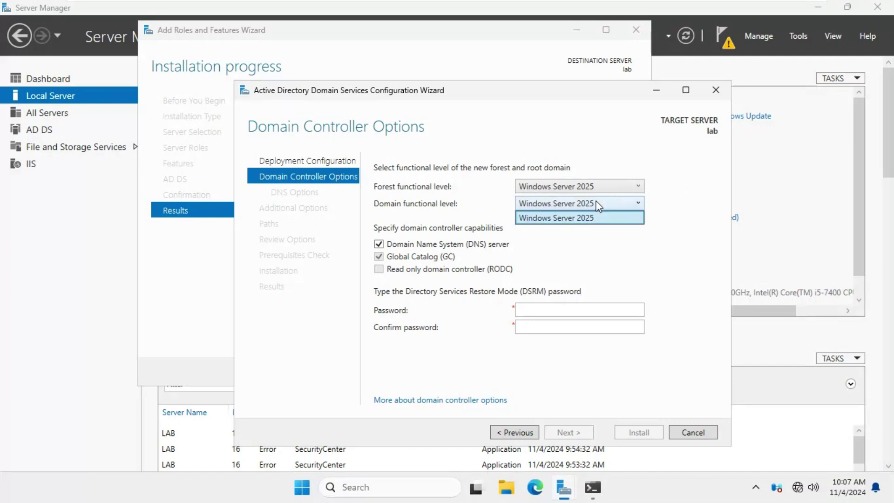
pyautogui.click(605, 222)
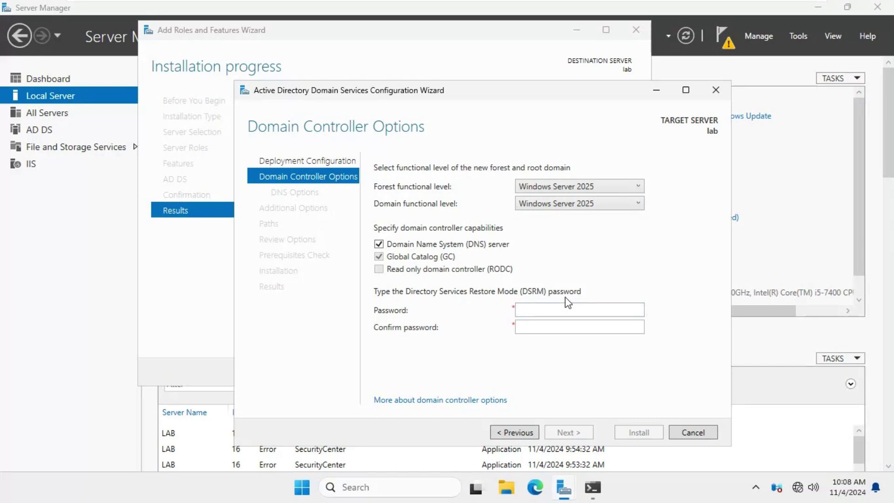
# Enter the Directory Services Restore Mode password and retype it in Confirm password
pyautogui.click(554, 308)
pyautogui.write('•••••••••••')
pyautogui.press('Tab')
pyautogui.write('•••••')
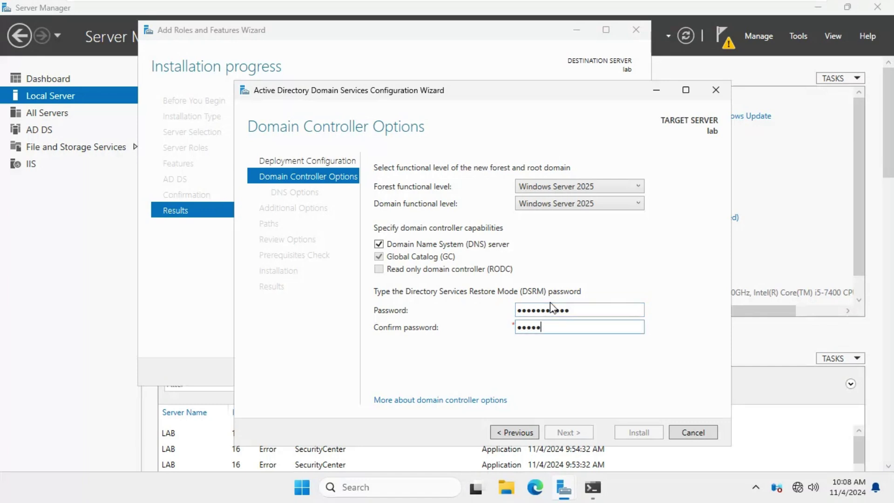
pyautogui.write('••••••')
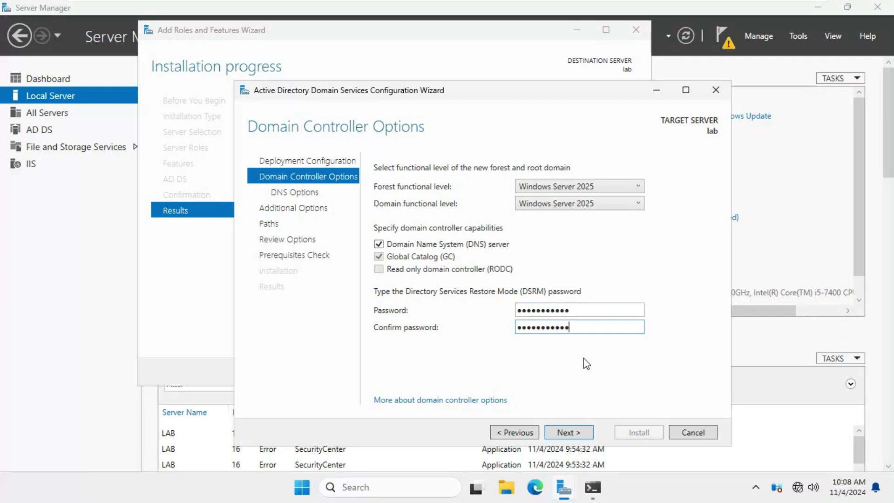
# Accept DNS options, the SKILLFEATURES NetBIOS name and default paths, then view the deployment script
pyautogui.click(562, 432)
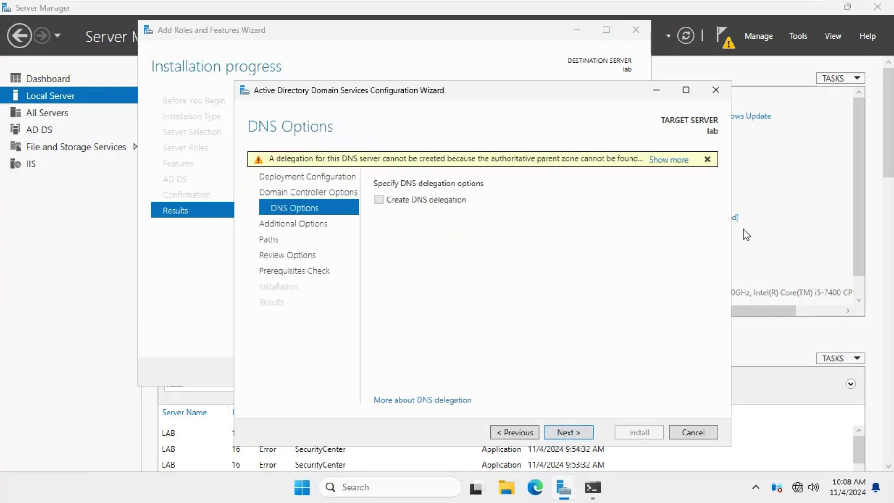
pyautogui.click(564, 432)
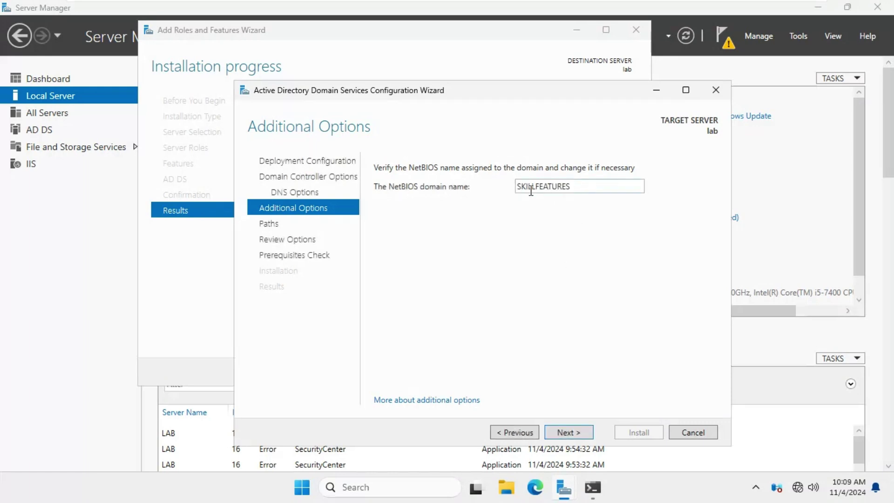
pyautogui.click(568, 432)
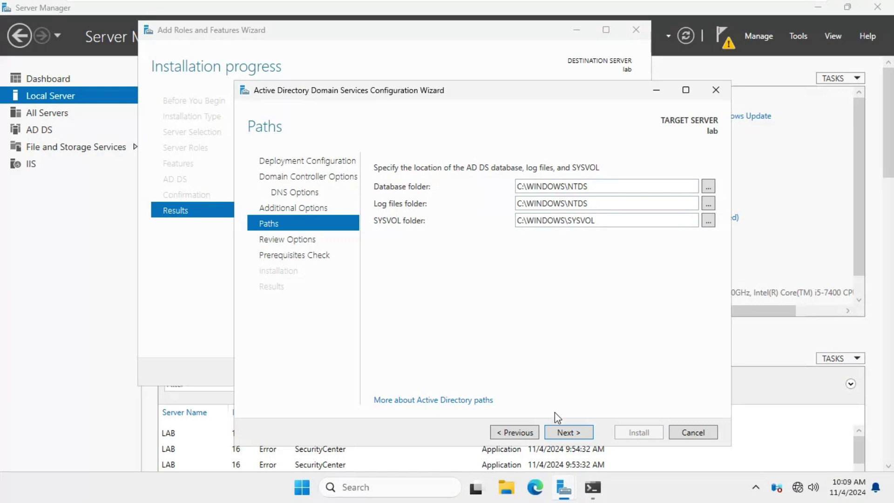
pyautogui.click(558, 433)
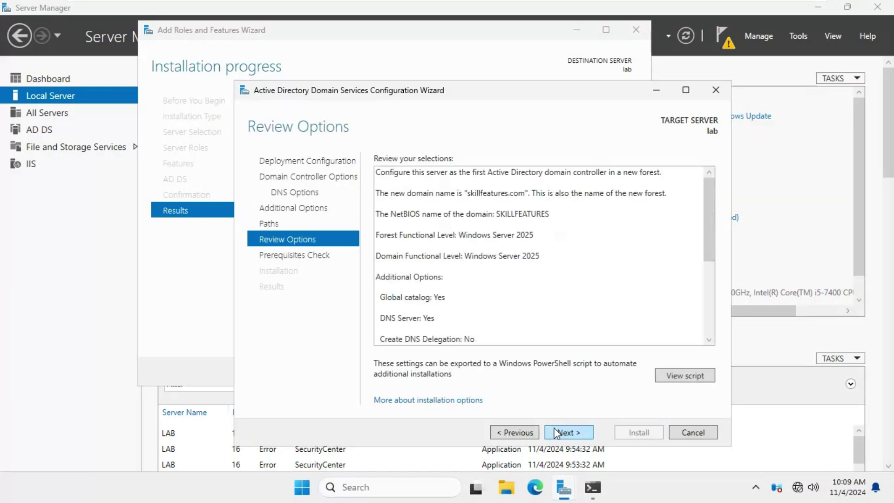
pyautogui.moveTo(709, 242); pyautogui.dragTo(712, 314)
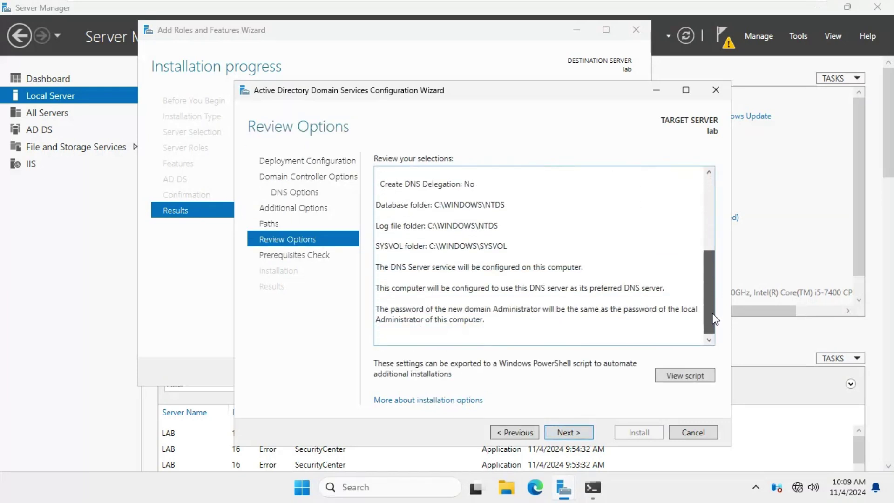
pyautogui.click(665, 376)
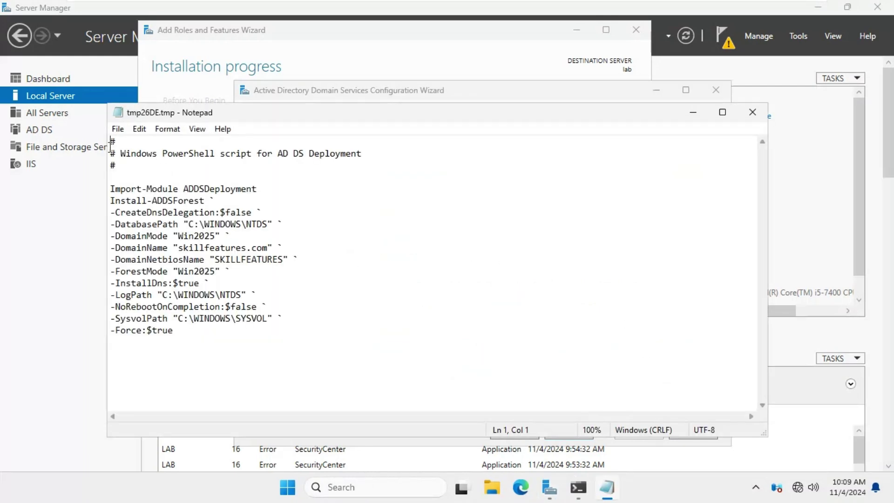
# Read the Install-ADDSForest script, highlighting skillfeatures.com, then close Notepad back to Review Options
pyautogui.moveTo(110, 142); pyautogui.dragTo(197, 330)
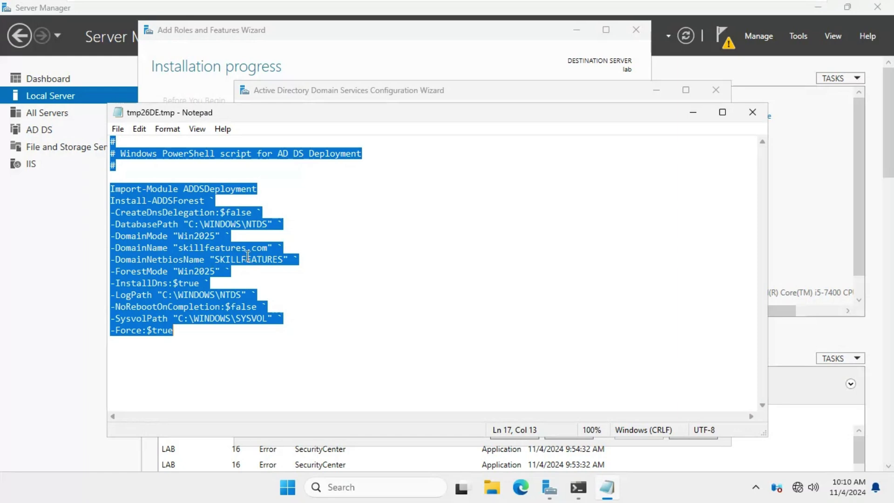
pyautogui.click(246, 260)
pyautogui.moveTo(179, 248); pyautogui.dragTo(306, 259)
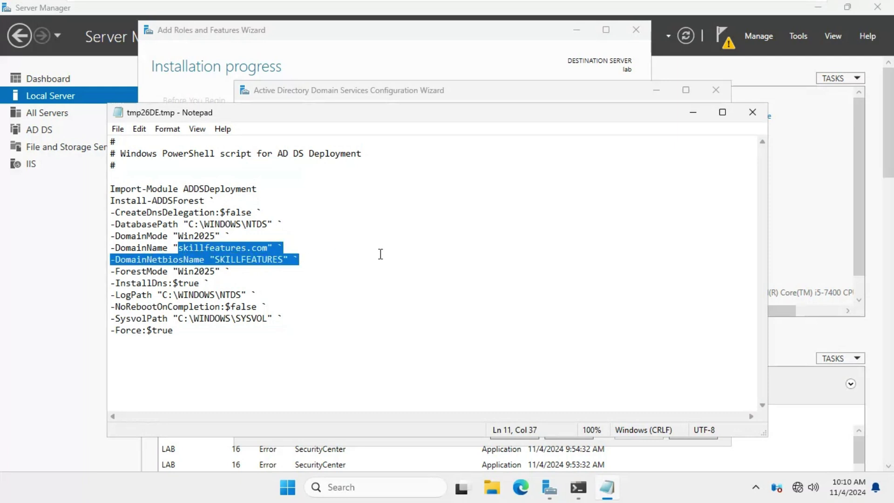
pyautogui.click(767, 119)
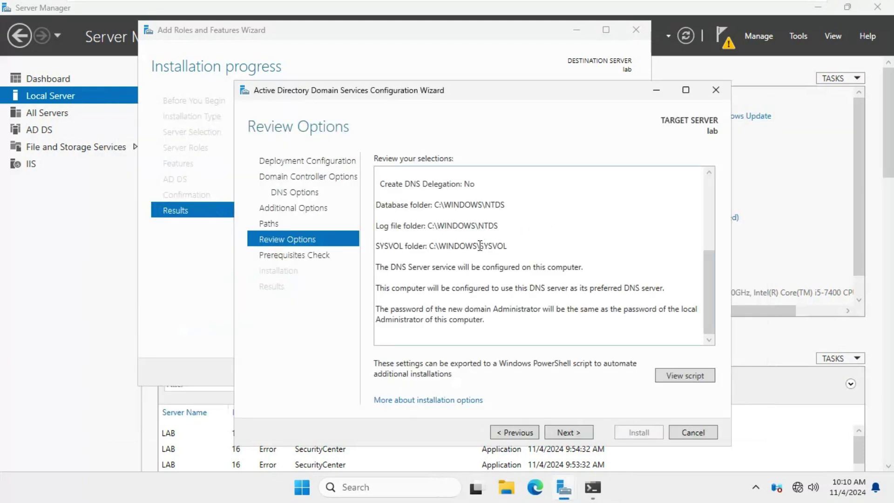
pyautogui.click(680, 375)
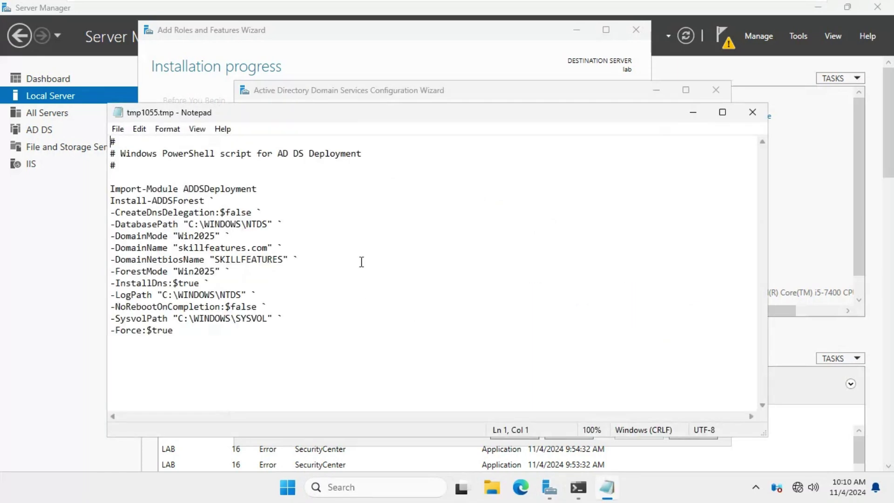
pyautogui.click(753, 113)
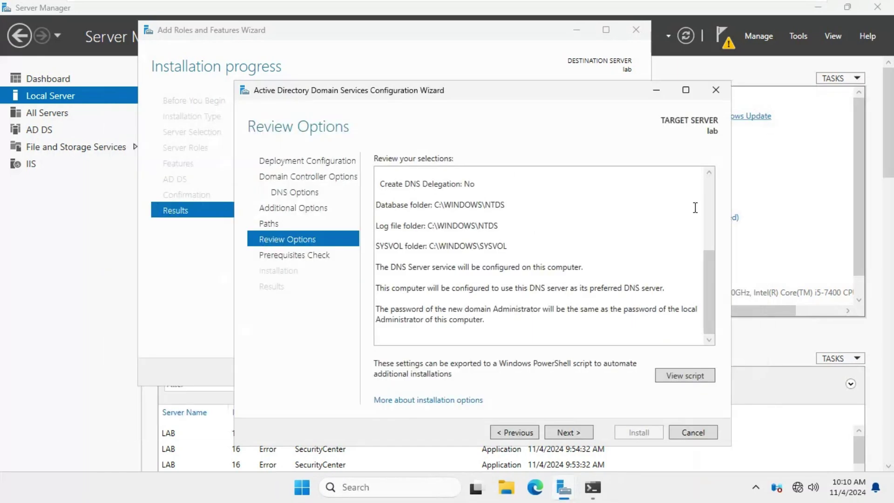
# Pass the prerequisites check and start the AD DS domain controller installation
pyautogui.click(564, 434)
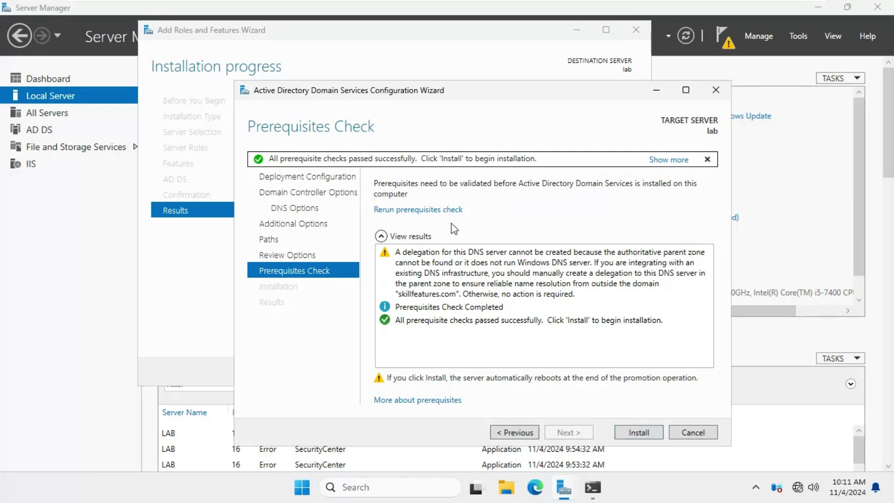
pyautogui.click(637, 433)
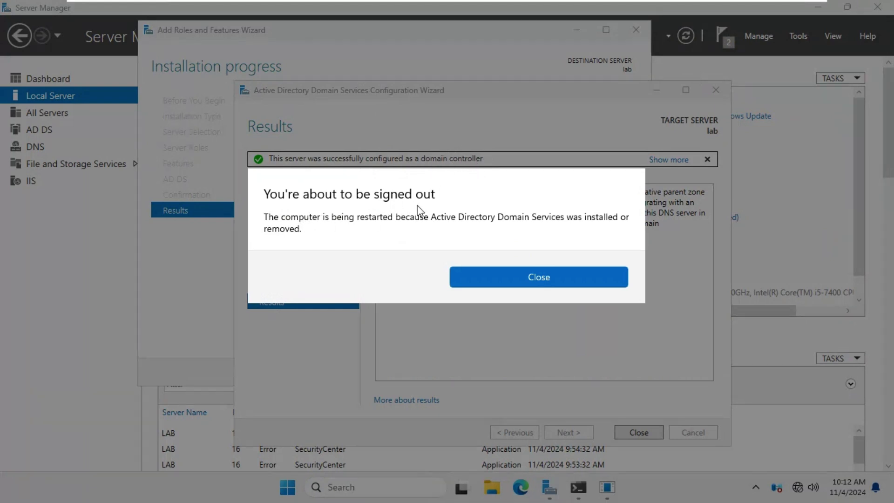
# Dismiss the sign-out notice after the domain controller configuration completes
pyautogui.click(548, 288)
# Close the AD DS configuration and Add Roles wizards so the server reboots
pyautogui.click(625, 431)
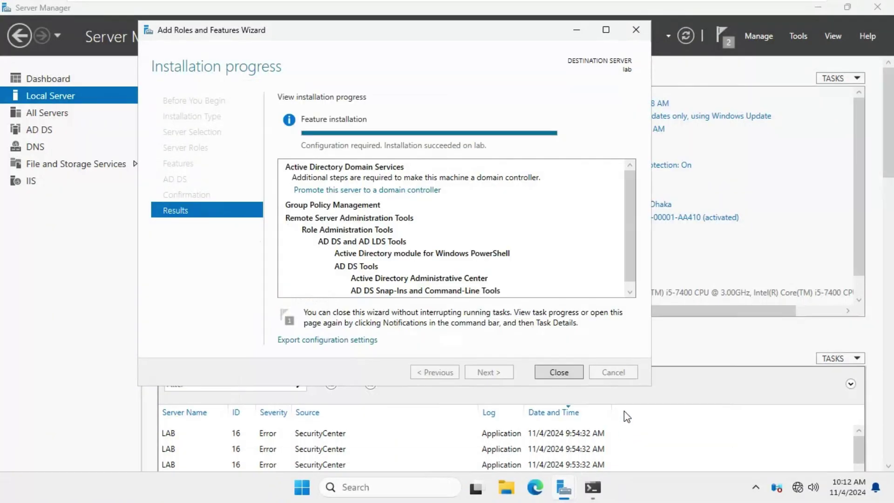
pyautogui.click(636, 29)
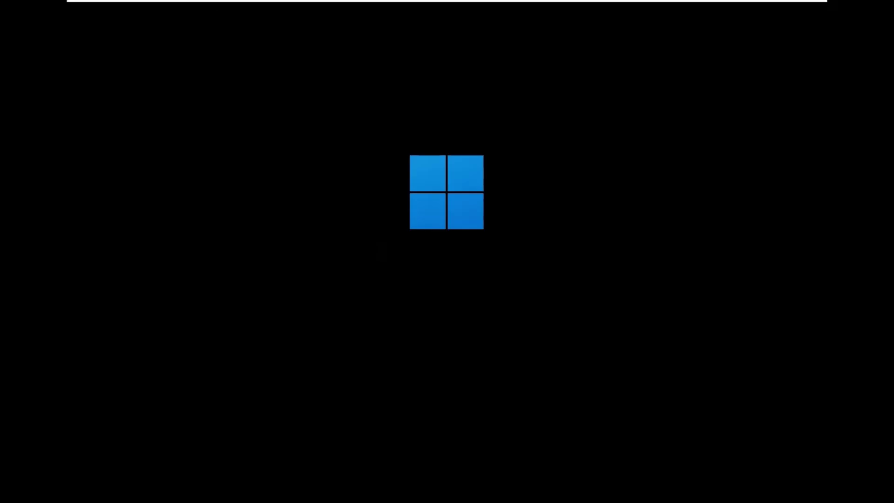
# On the Windows 10 VM, close the firewall window and open This PC's system properties
pyautogui.moveTo(701, 3)
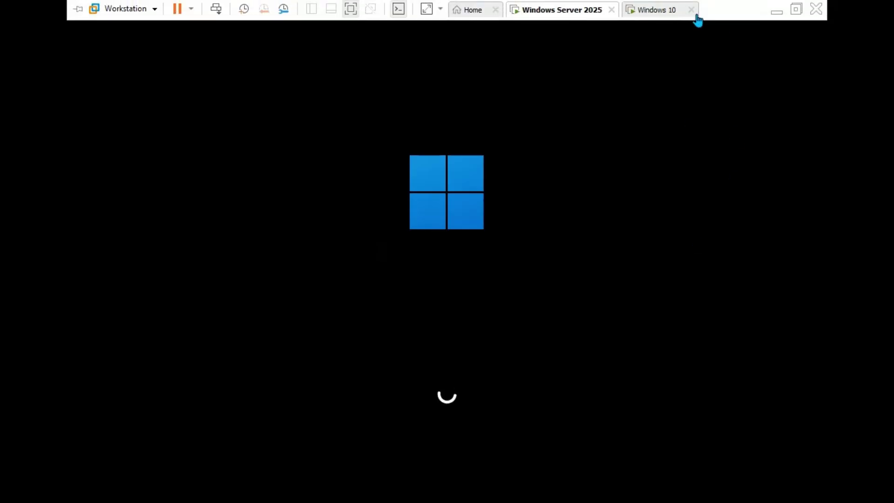
pyautogui.click(595, 9)
pyautogui.click(653, 11)
pyautogui.click(806, 58)
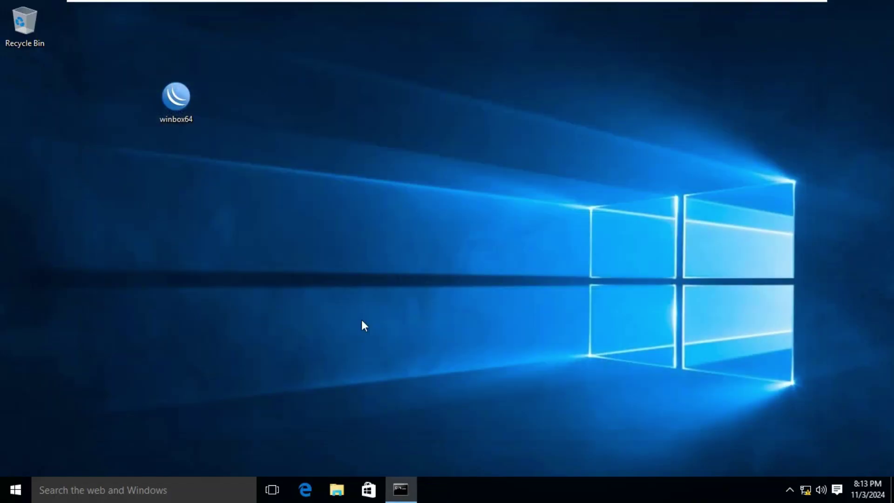
pyautogui.click(336, 492)
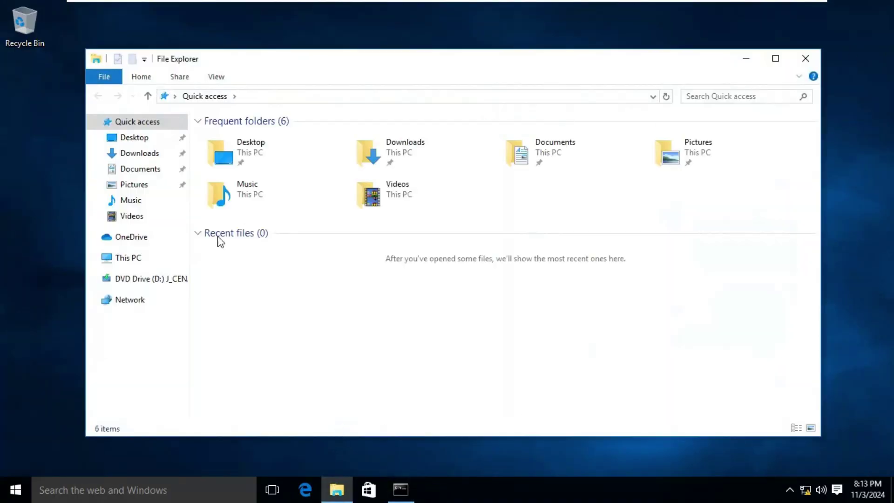
pyautogui.click(146, 257)
pyautogui.rightClick(147, 257)
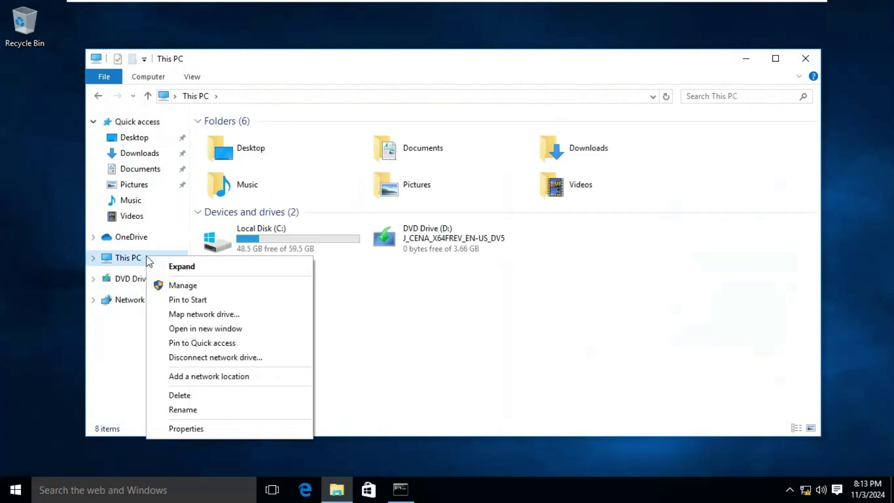
pyautogui.click(189, 429)
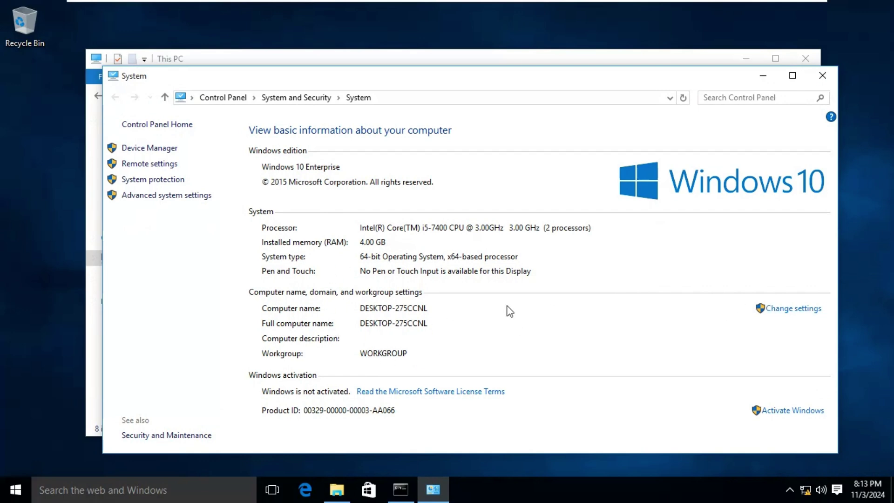
# Rename the Windows 10 computer to 'client' and restart it now
pyautogui.click(792, 308)
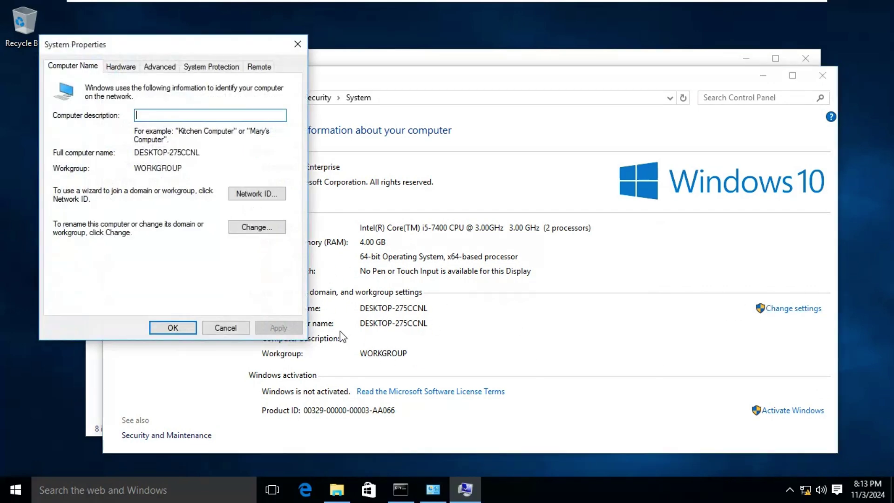
pyautogui.click(256, 227)
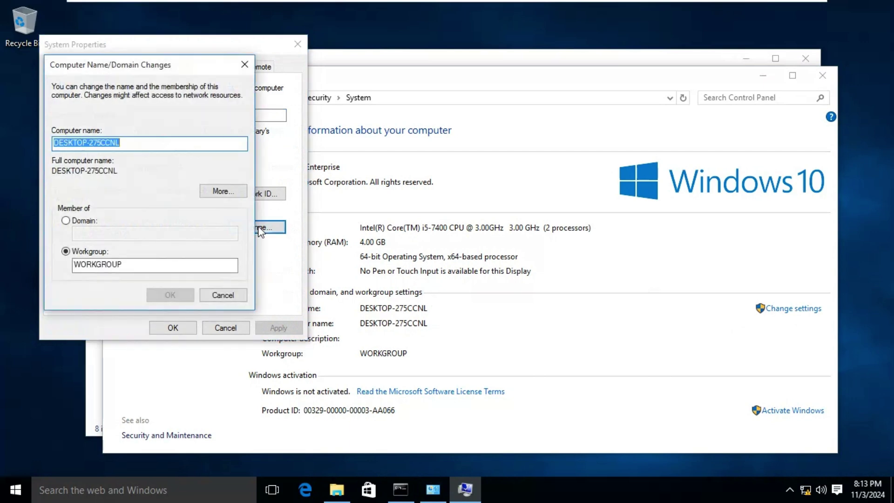
pyautogui.write('client')
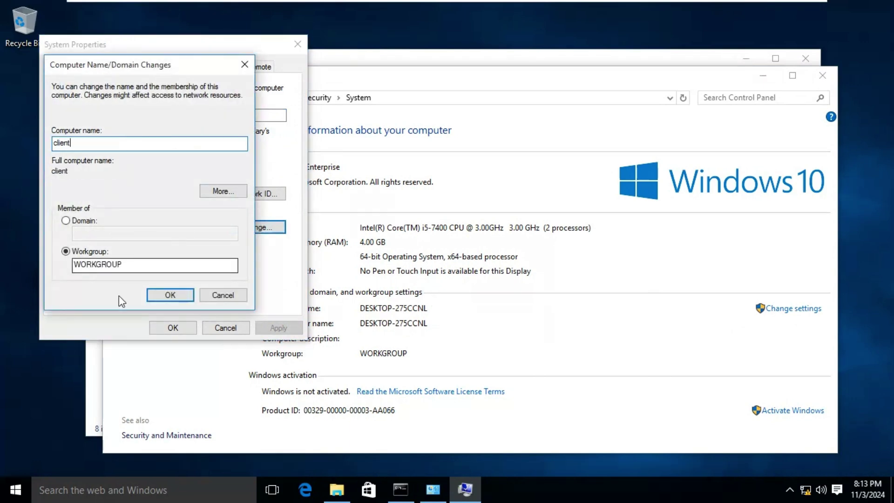
pyautogui.click(174, 294)
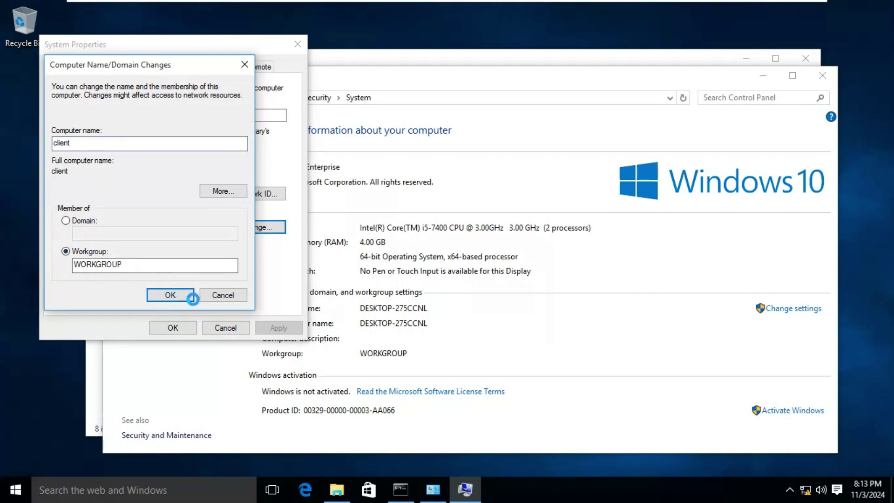
pyautogui.click(523, 262)
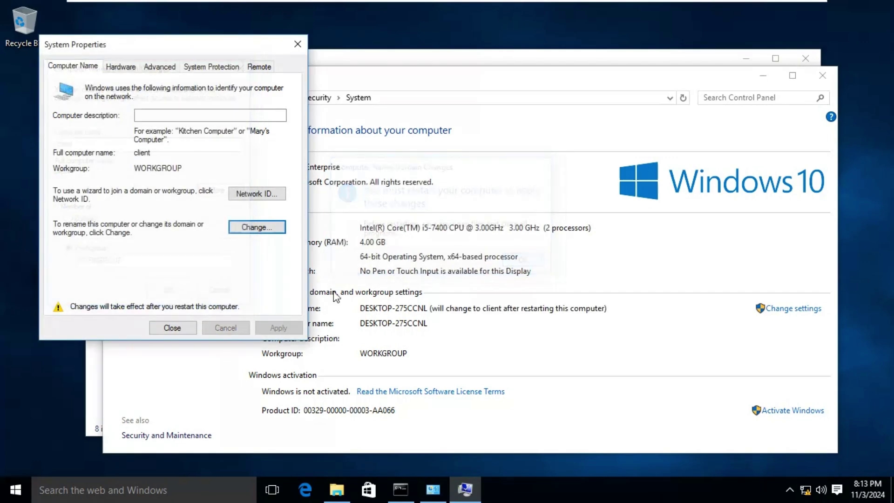
pyautogui.click(173, 328)
pyautogui.click(459, 200)
# Check on the Windows Server 2025 VM, then return to Windows 10 at its lock screen
pyautogui.click(572, 14)
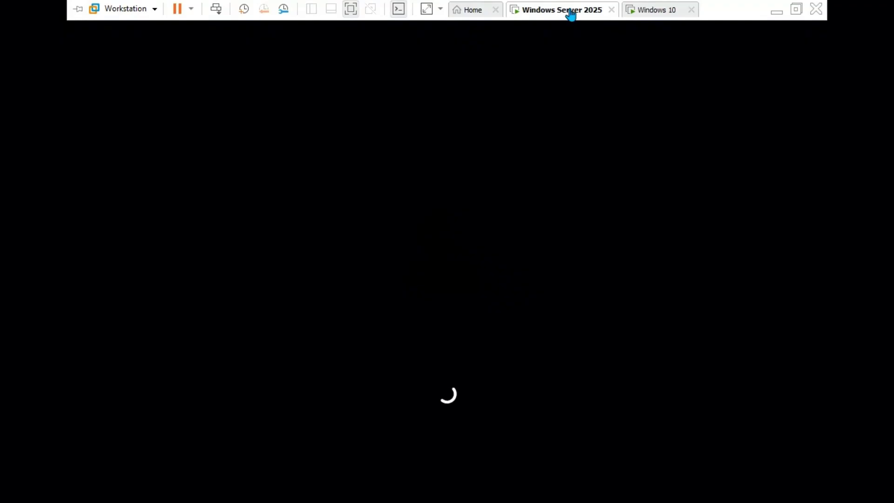
pyautogui.click(643, 11)
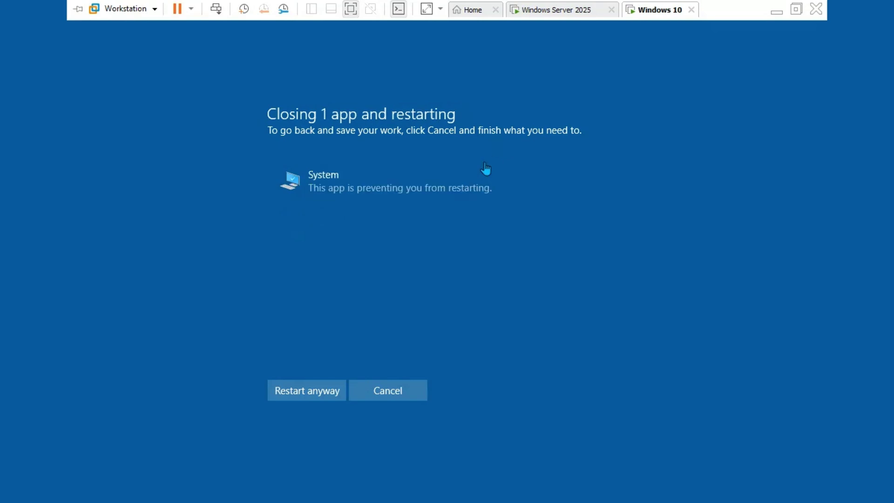
pyautogui.click(540, 14)
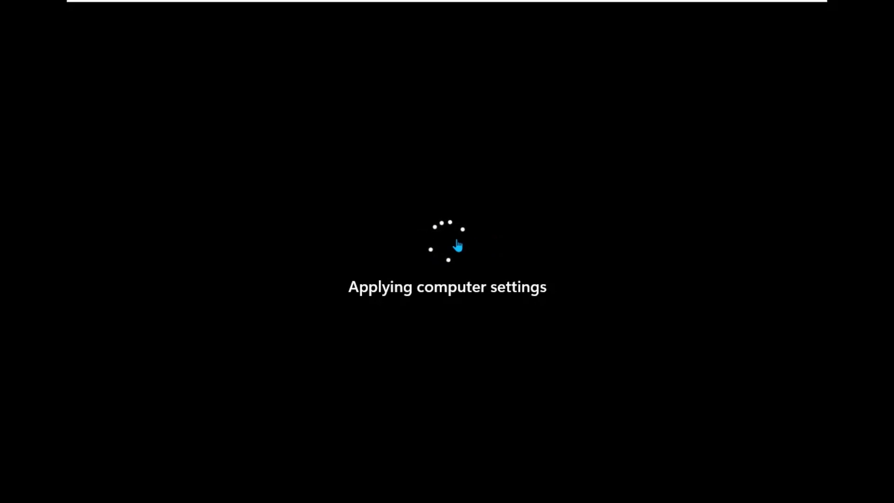
pyautogui.click(655, 10)
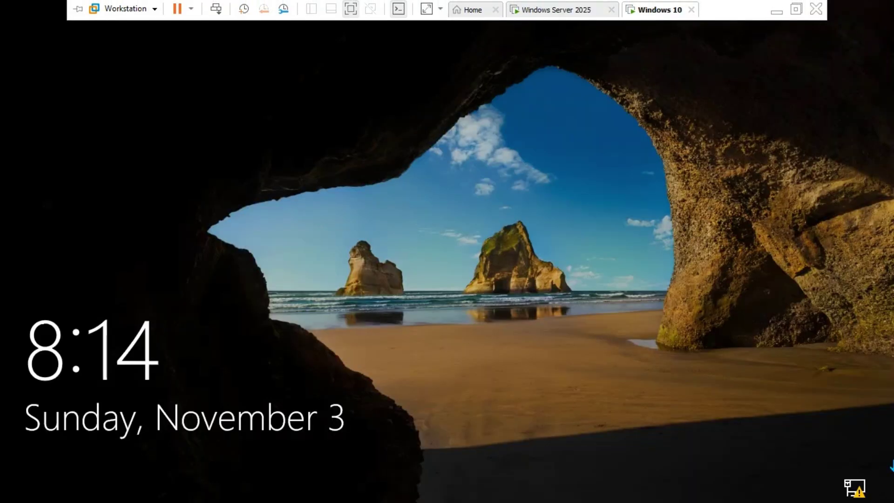
# Sign in to the renamed Windows 10 VM with the account password
pyautogui.click(217, 9)
pyautogui.click(391, 307)
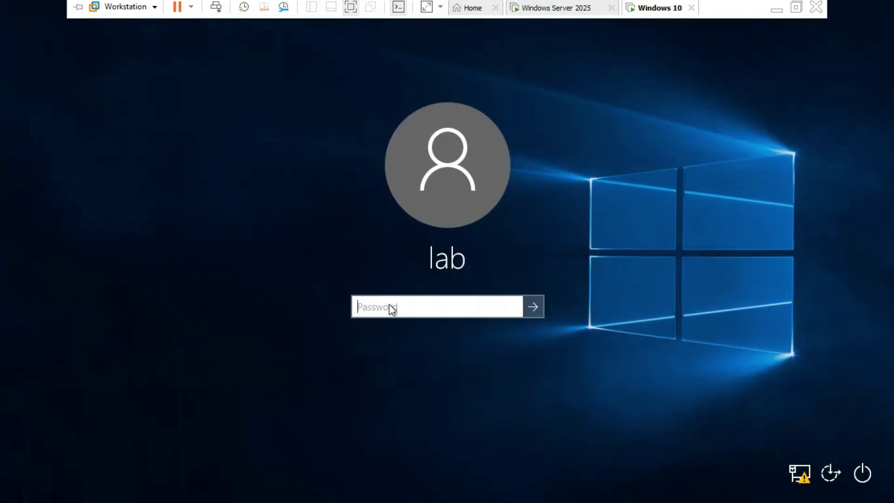
pyautogui.write('pass')
pyautogui.press('Return')
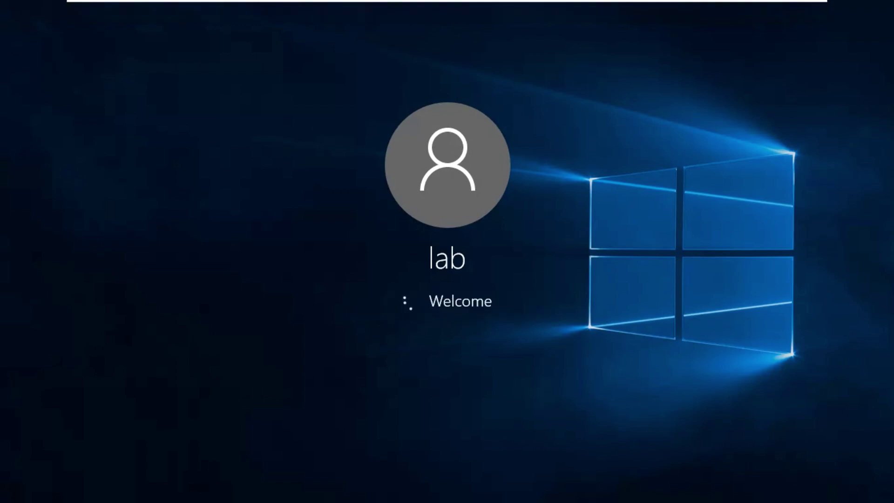
# Return to the Windows Server 2025 VM while it applies computer settings
pyautogui.moveTo(545, 3)
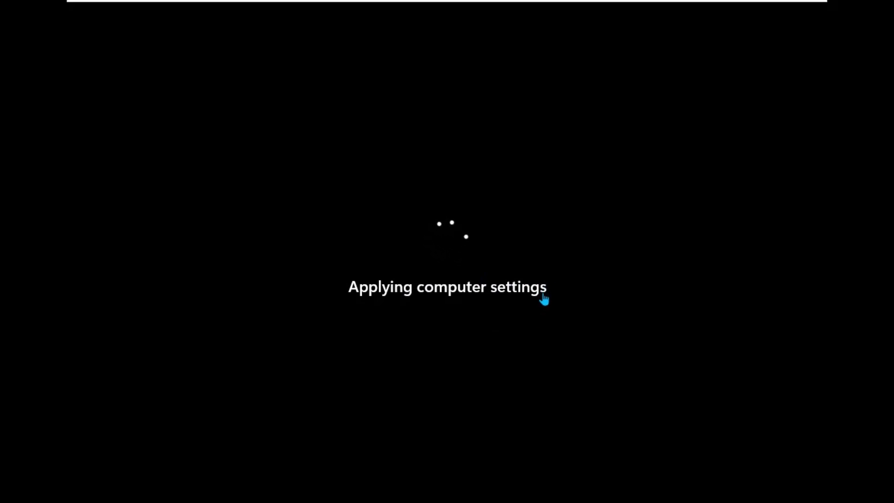
pyautogui.moveTo(601, 2)
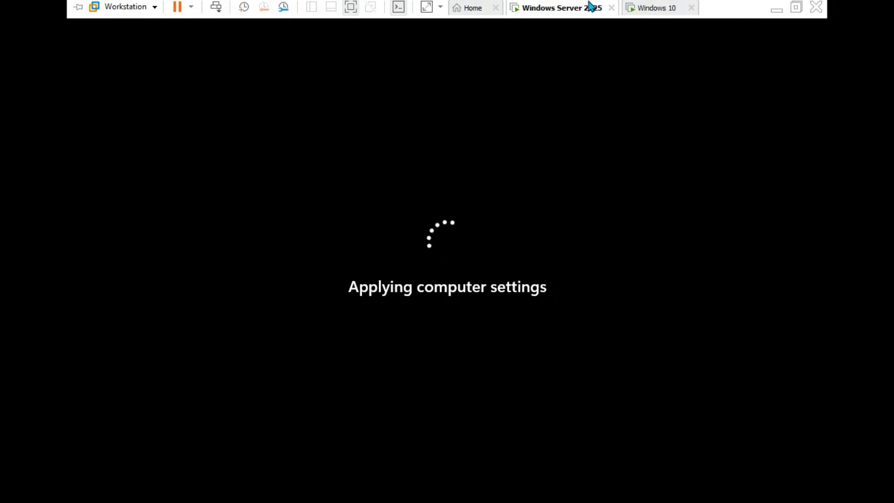
pyautogui.click(680, 10)
pyautogui.click(554, 11)
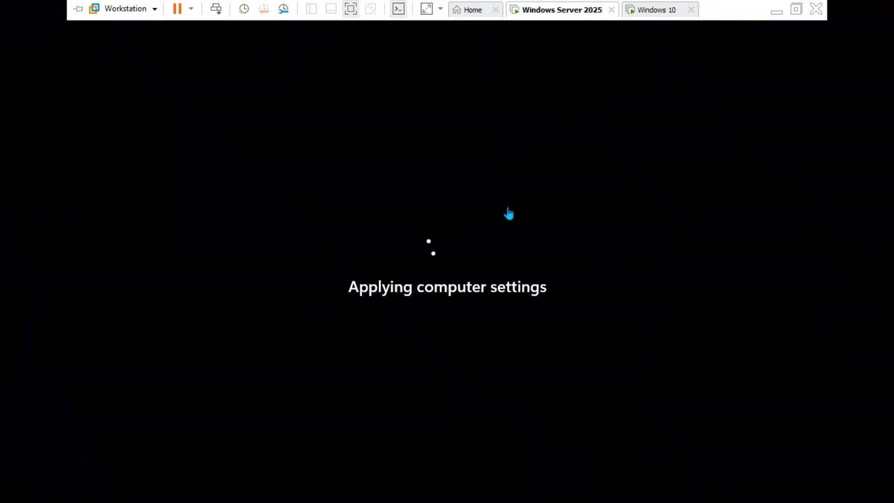